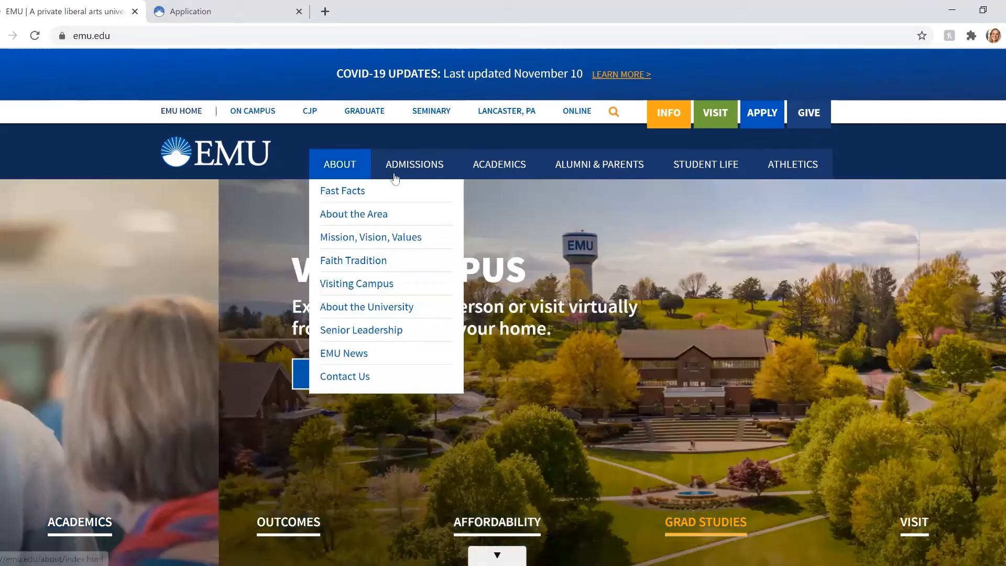
# Step: Open the Apply page and go to the First Year application for undergraduate students
pyautogui.moveTo(406, 178)
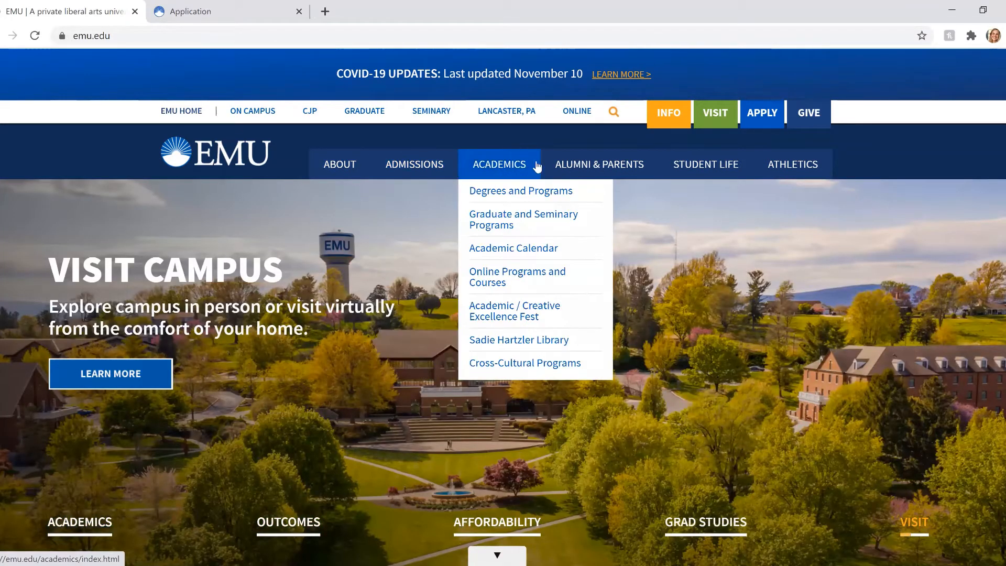
pyautogui.moveTo(562, 166)
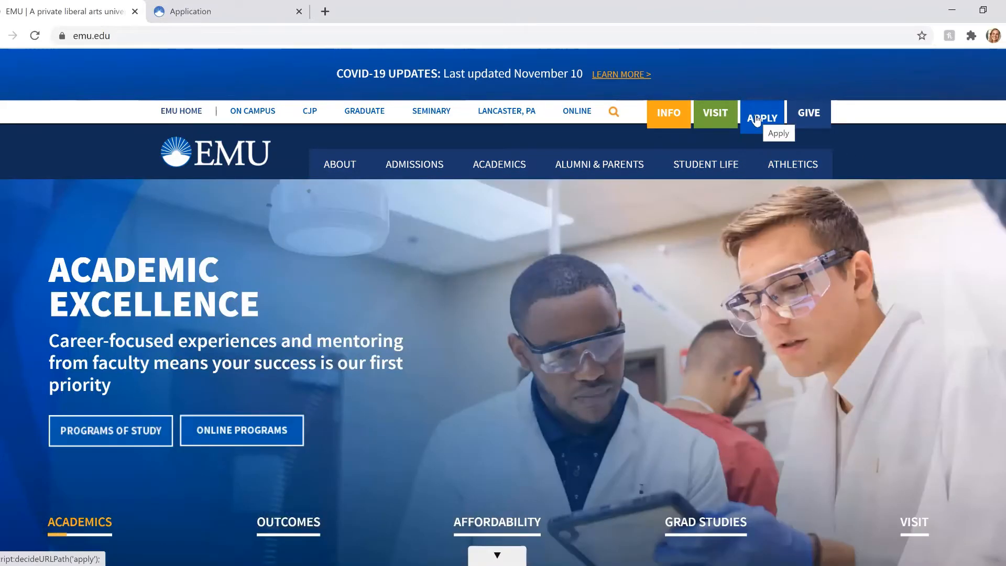
pyautogui.click(756, 119)
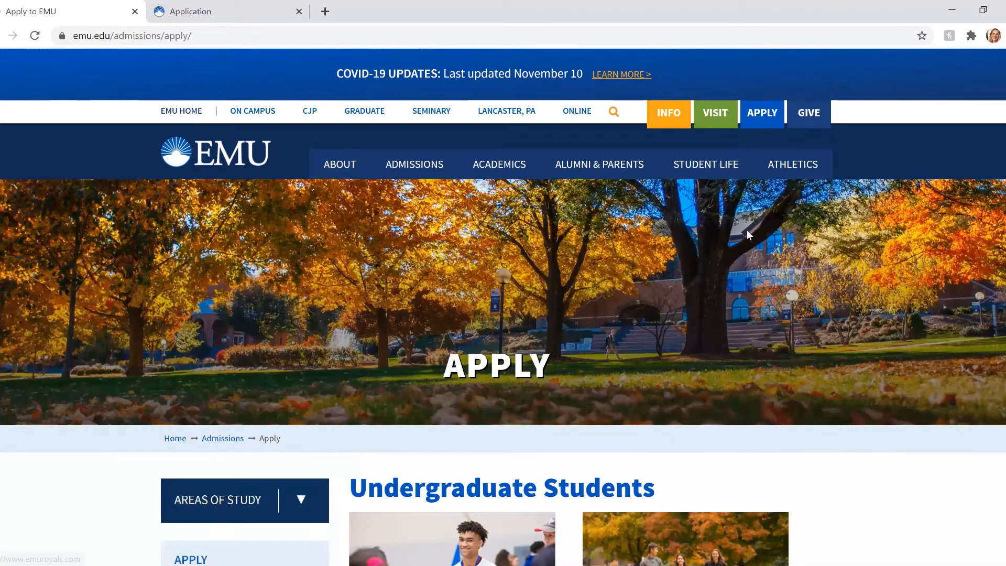
pyautogui.scroll(-2, 748, 229)
pyautogui.scroll(-1, 751, 230)
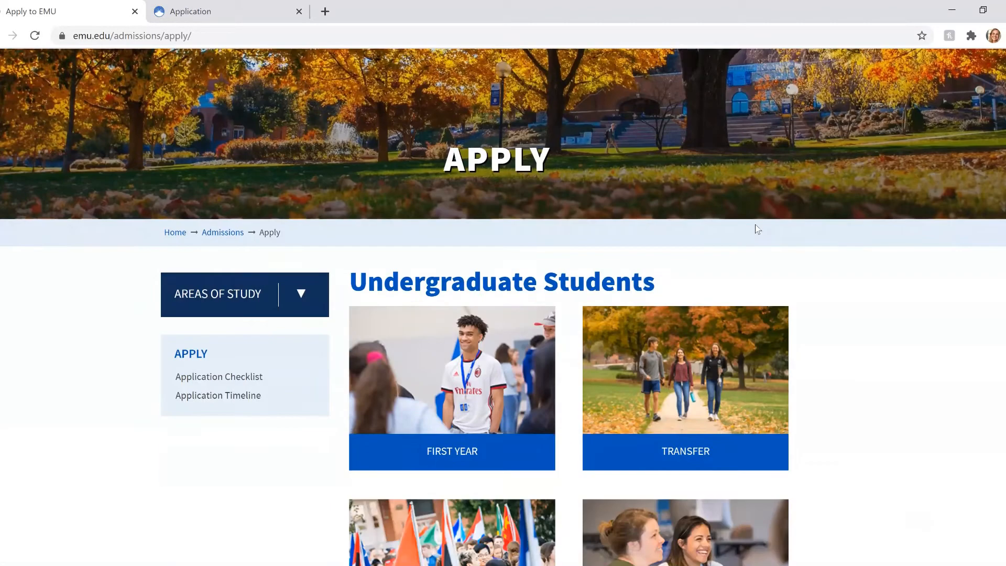
pyautogui.scroll(-1, 300, 308)
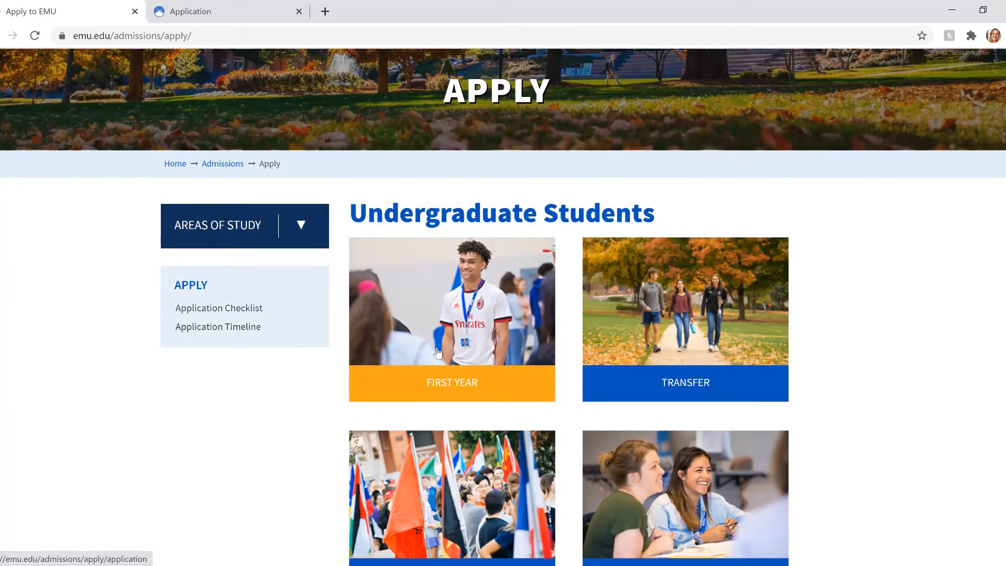
pyautogui.click(465, 343)
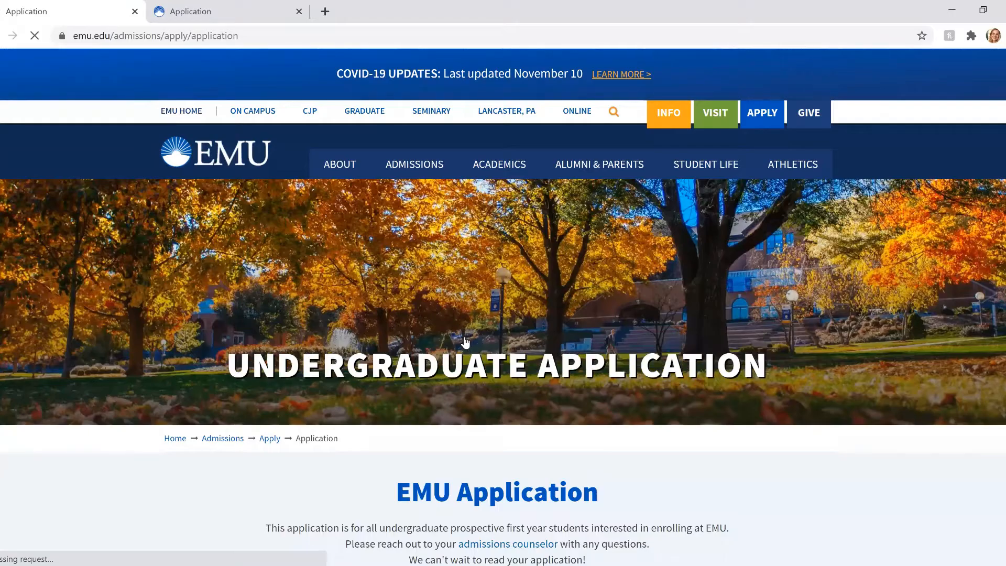
# Step: Enable saving progress and resuming later on the undergraduate application, and view the Resume Later fields
pyautogui.scroll(-3, 456, 347)
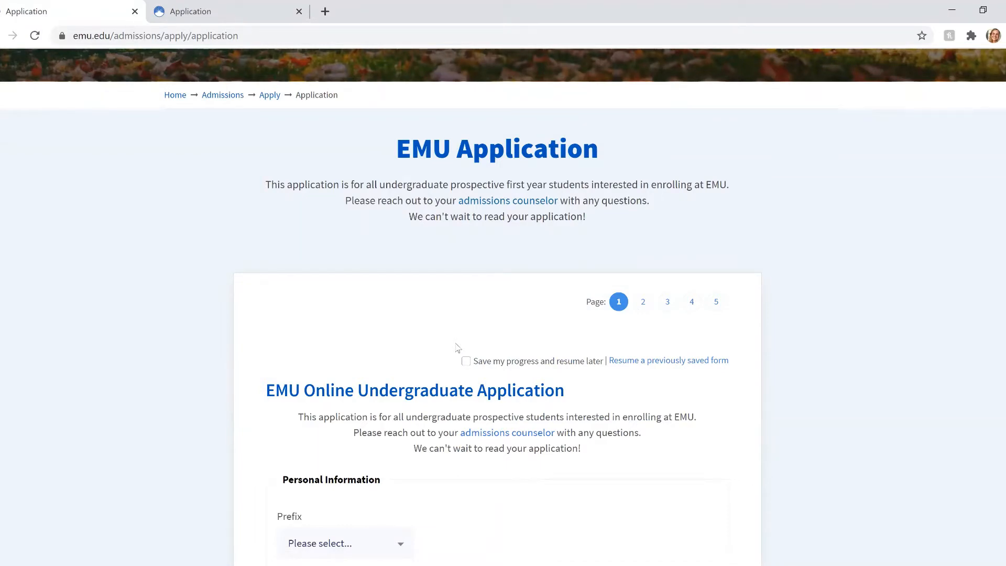
pyautogui.scroll(-1, 454, 345)
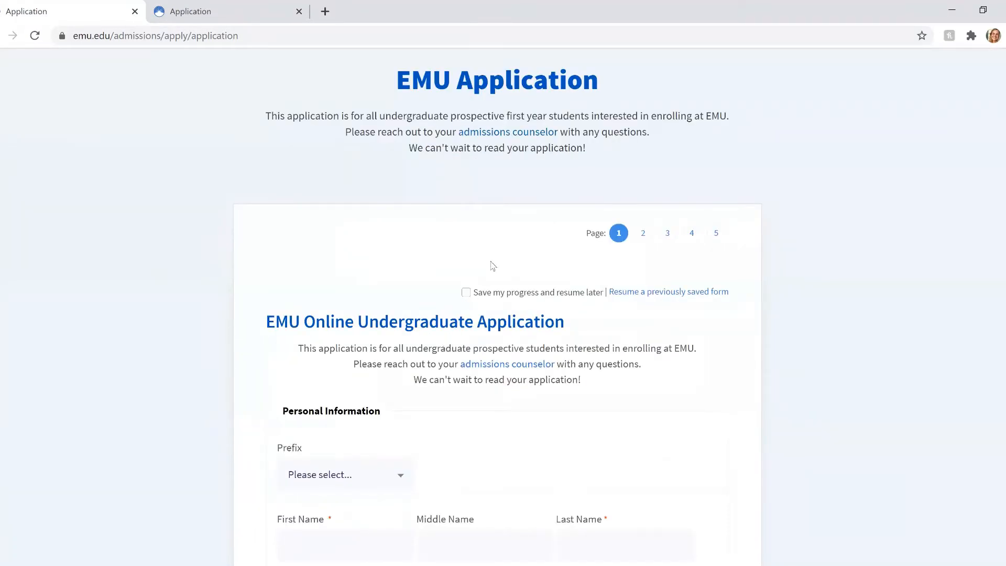
pyautogui.click(466, 292)
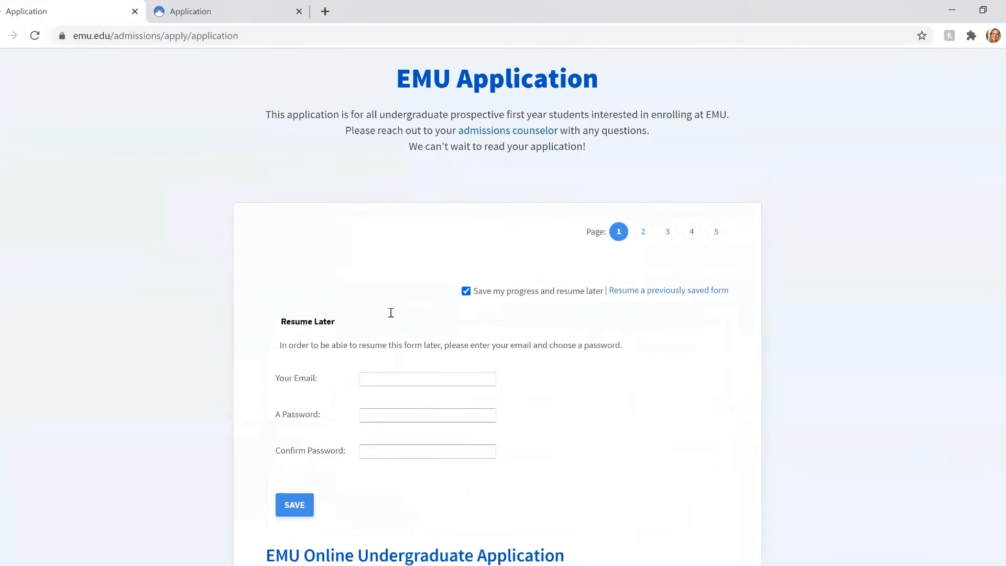
pyautogui.scroll(-1, 391, 312)
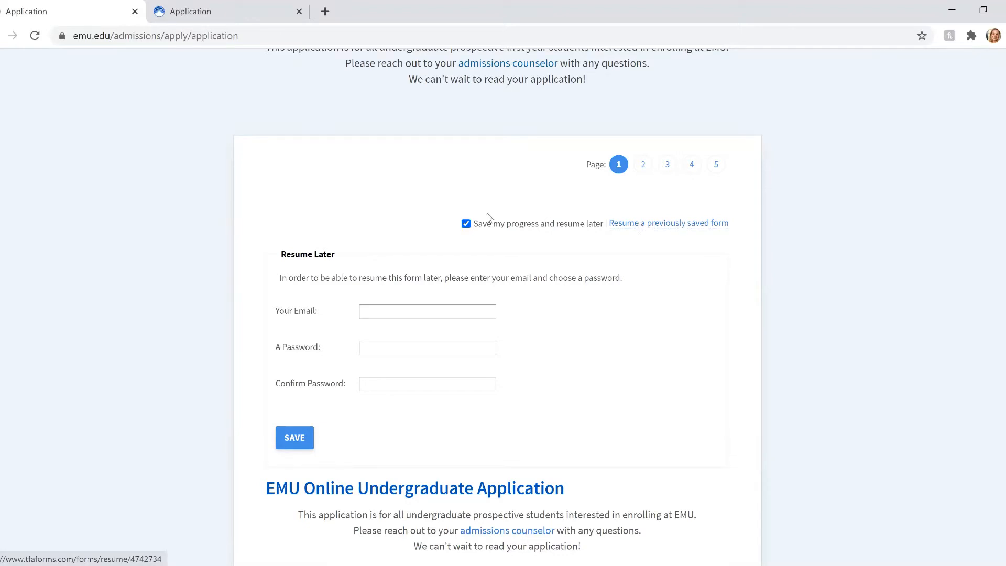
# Step: Switch to the filled-in application and answer Yes to being contacted via text messaging
pyautogui.hotkey('ctrl', 'Tab')
pyautogui.scroll(-1, 325, 256)
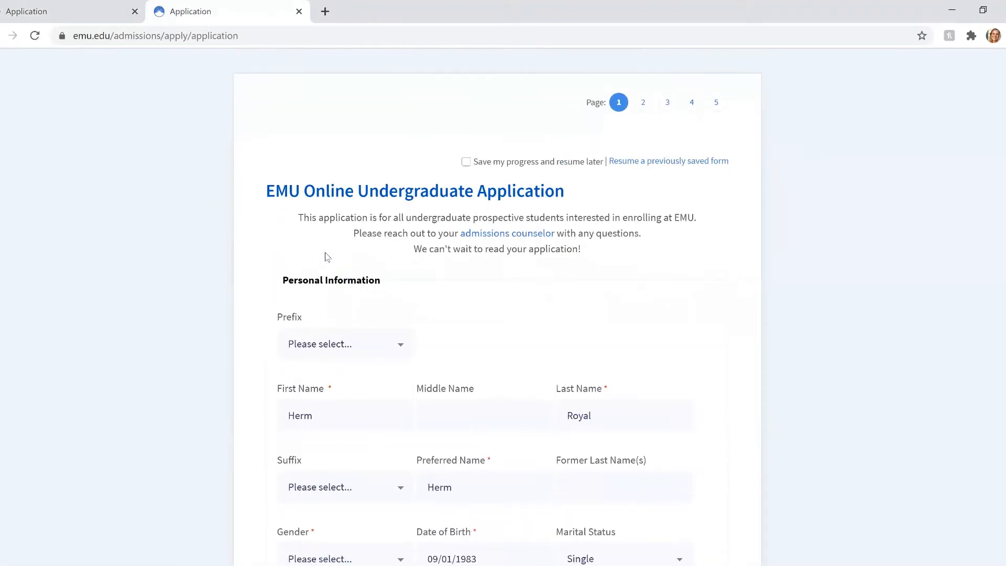
pyautogui.scroll(-1, 524, 233)
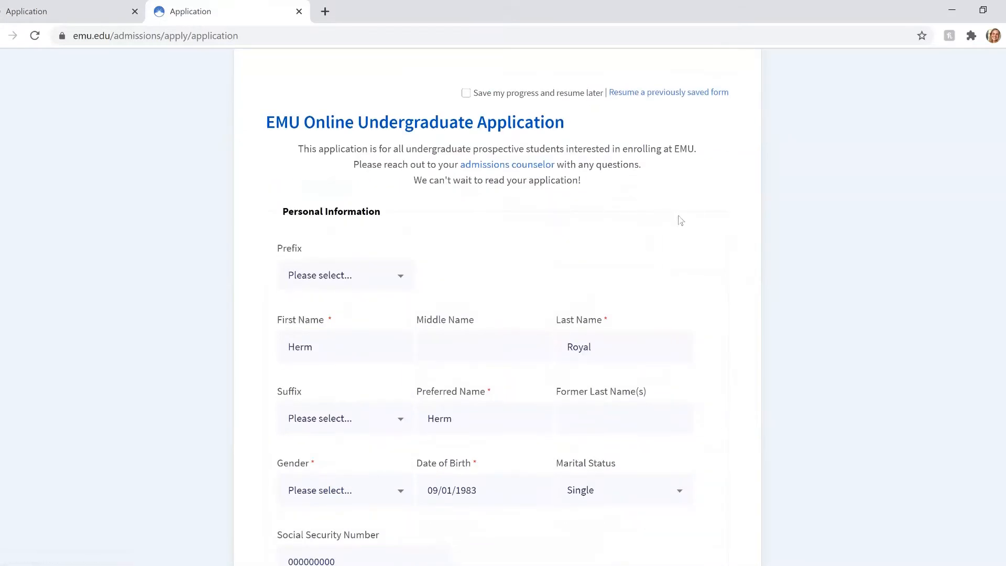
pyautogui.scroll(-1, 713, 209)
pyautogui.scroll(-1, 767, 210)
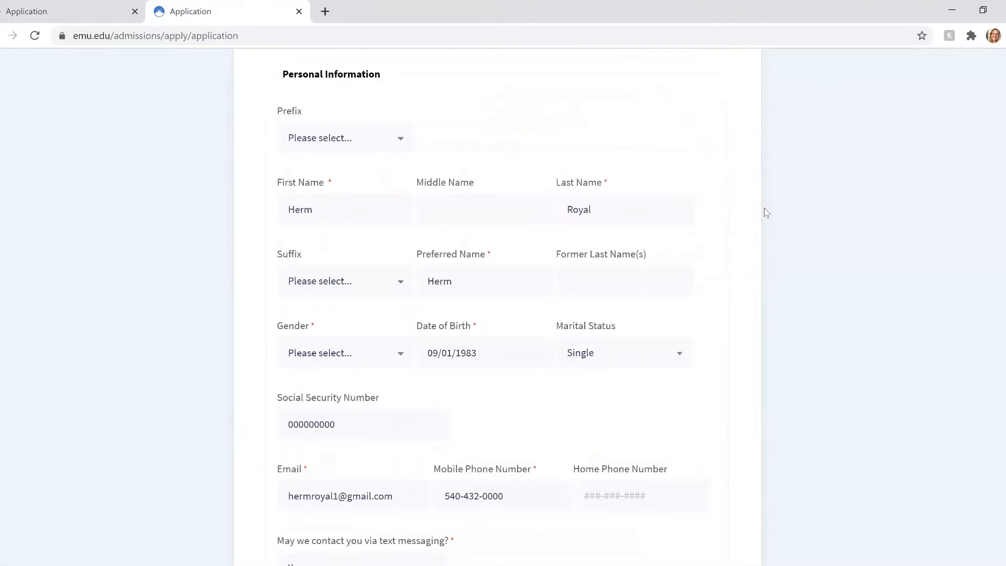
pyautogui.scroll(-3, 469, 286)
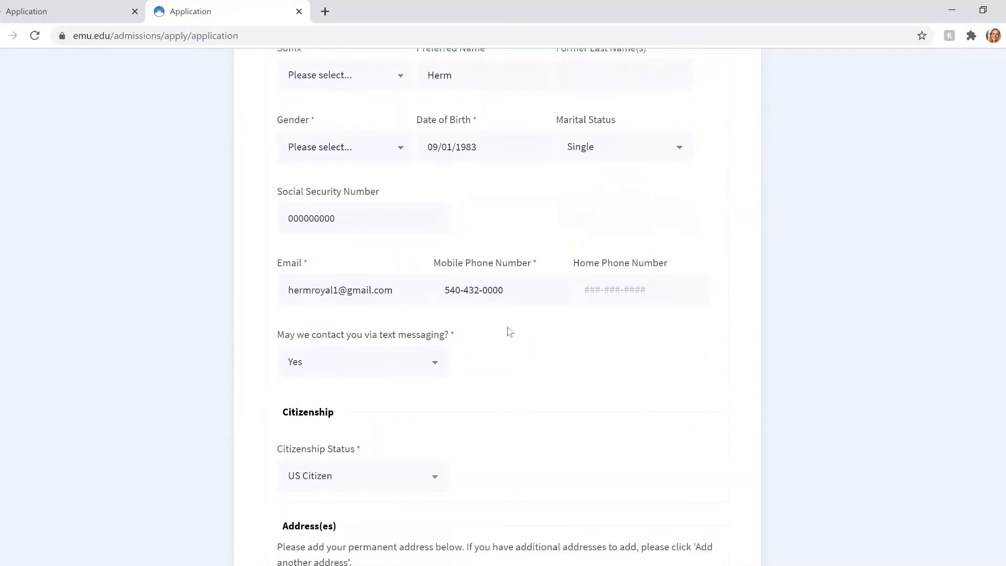
pyautogui.click(419, 364)
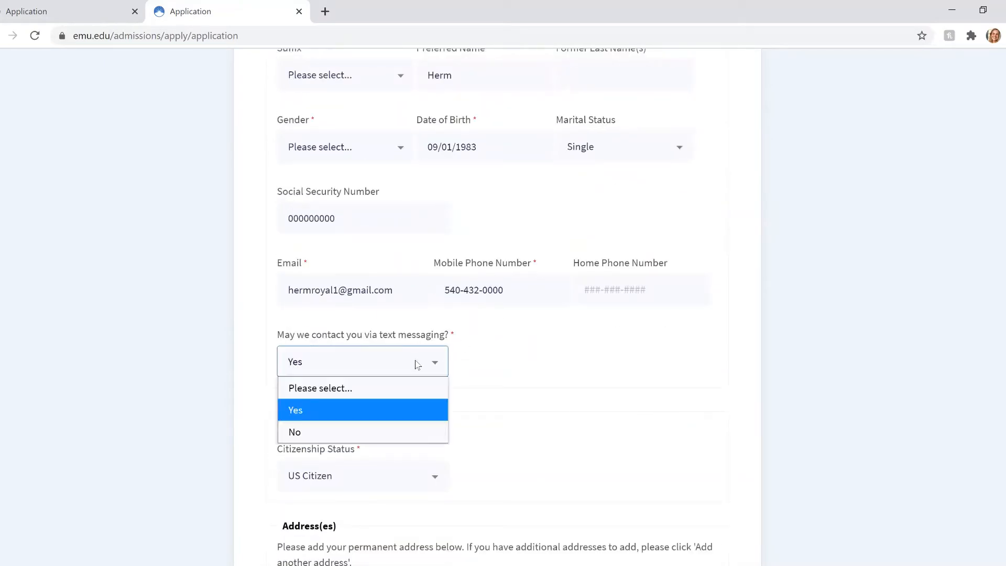
pyautogui.click(416, 411)
# Step: Answer No to receiving a grant from the place of worship and advance to the Education History page
pyautogui.scroll(-1, 537, 353)
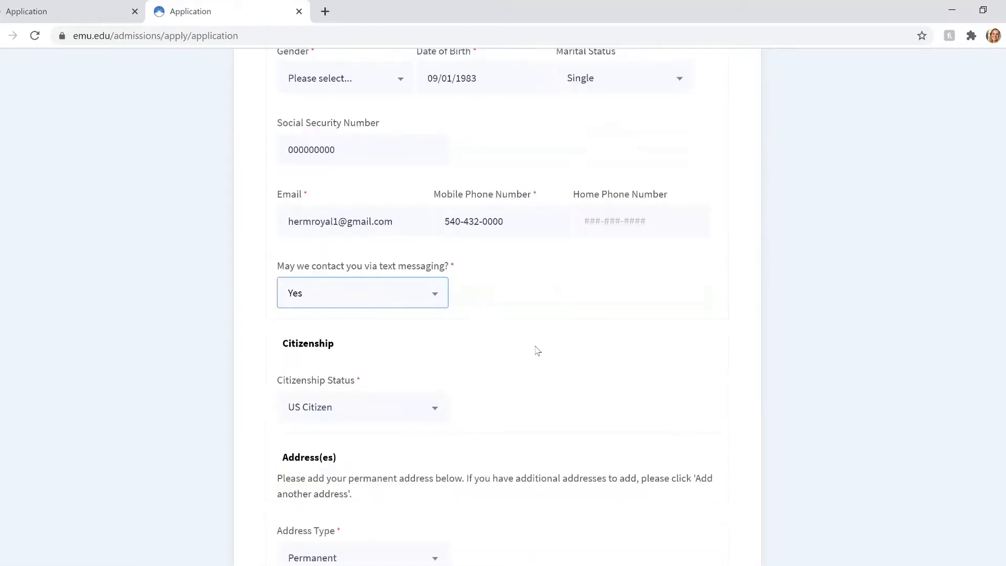
pyautogui.scroll(-1, 532, 345)
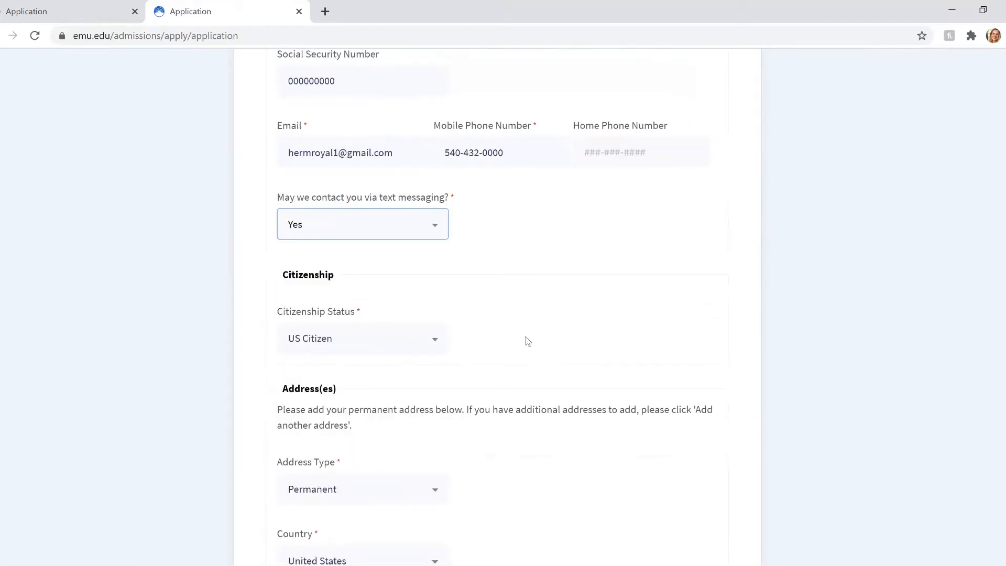
pyautogui.scroll(-2, 529, 322)
pyautogui.scroll(-1, 540, 244)
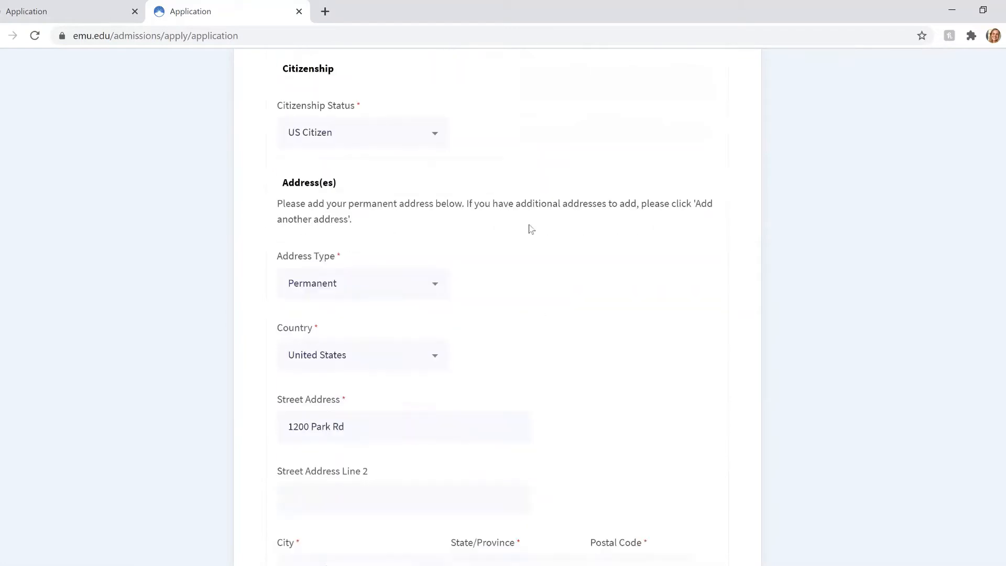
pyautogui.scroll(-4, 512, 258)
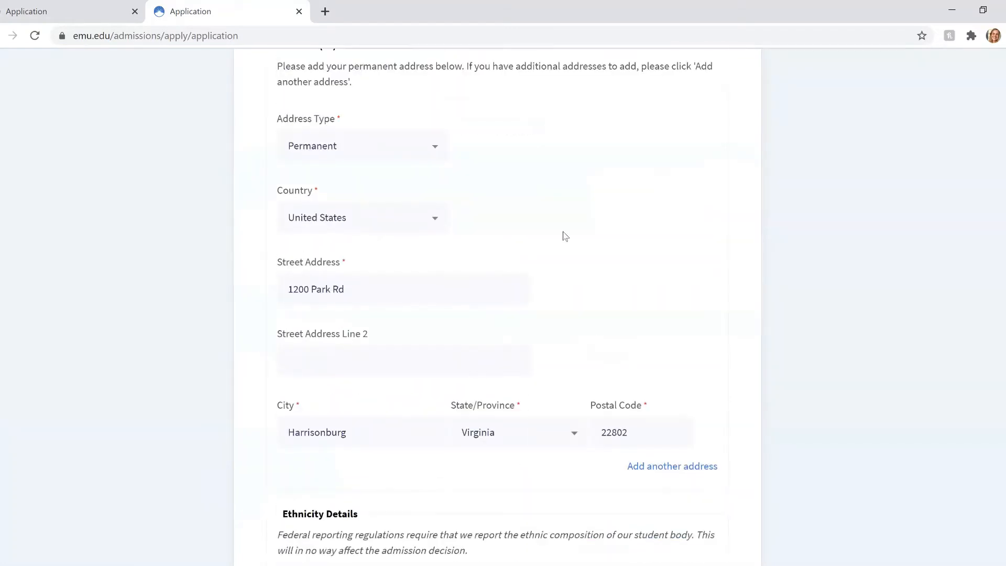
pyautogui.scroll(-7, 568, 228)
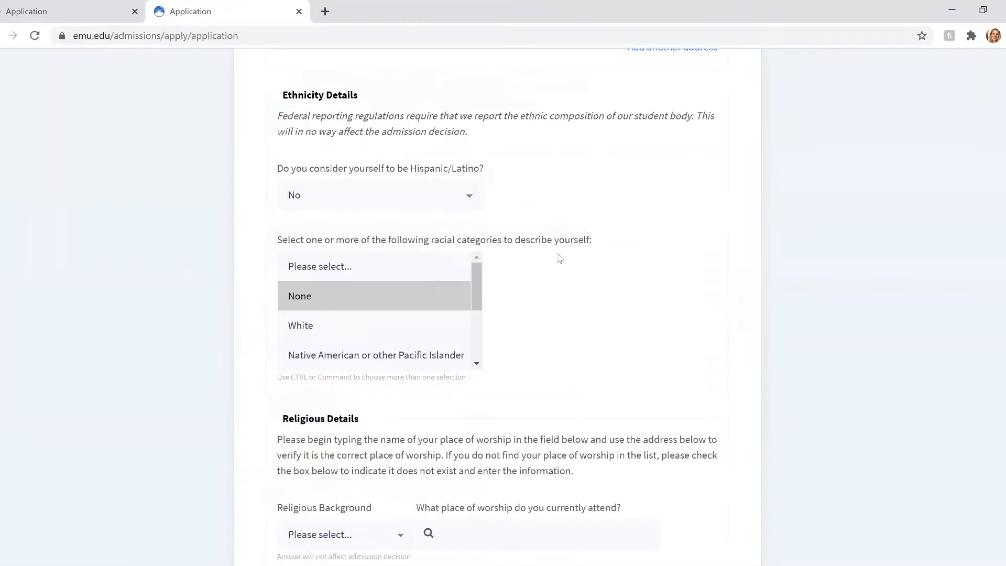
pyautogui.scroll(-2, 556, 253)
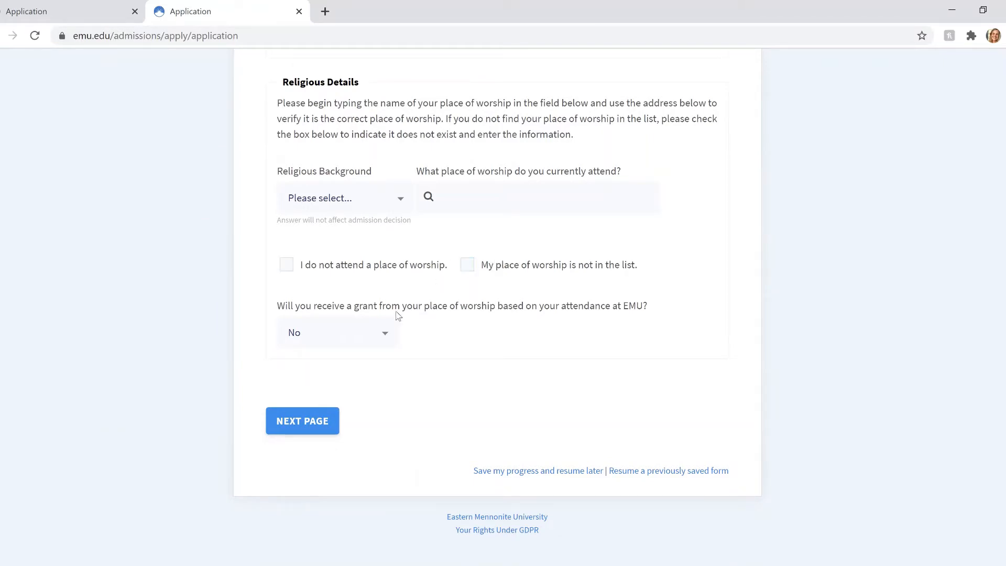
pyautogui.click(382, 332)
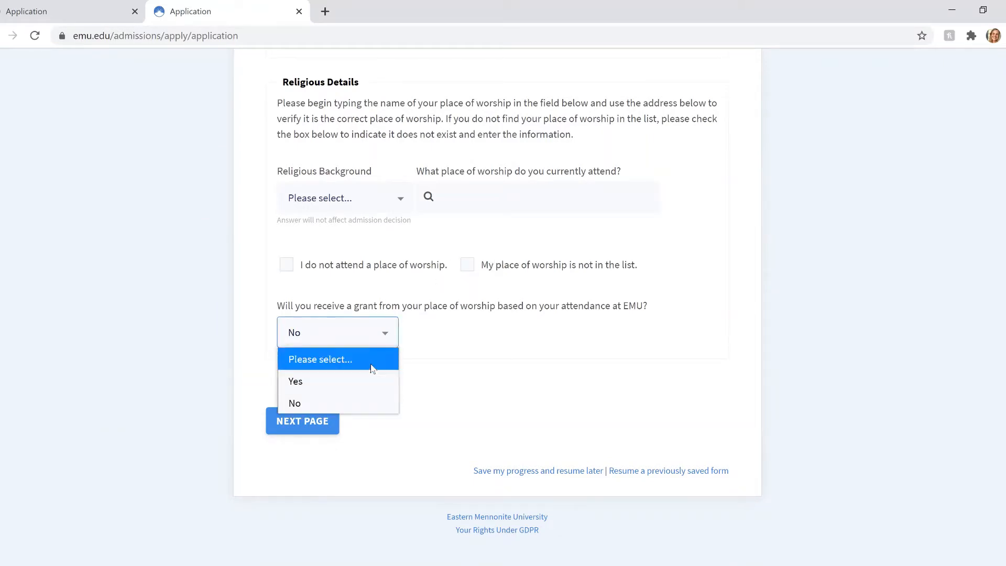
pyautogui.click(372, 402)
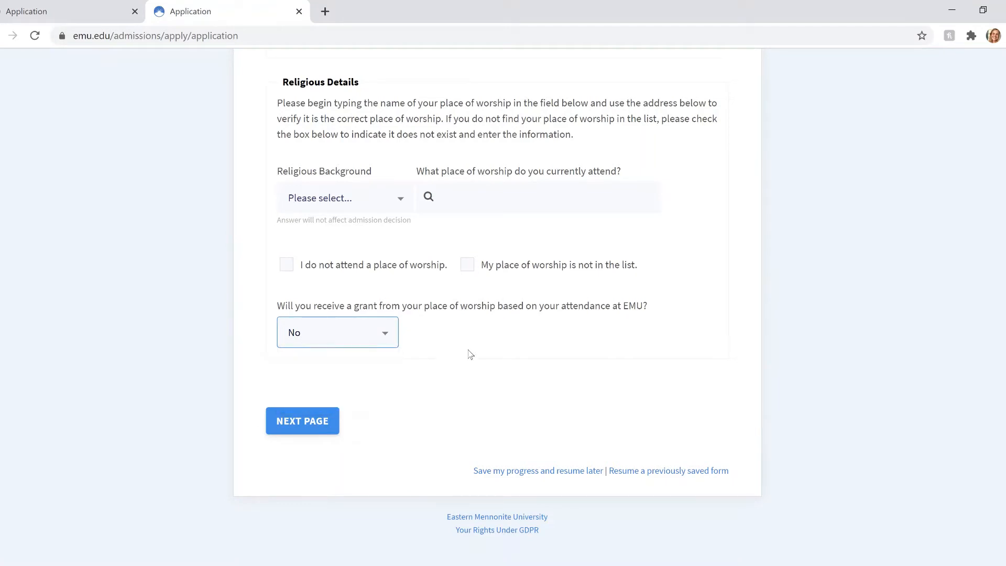
pyautogui.click(323, 423)
# Step: Set the applicant type in Education History to First Year
pyautogui.scroll(1, 244, 334)
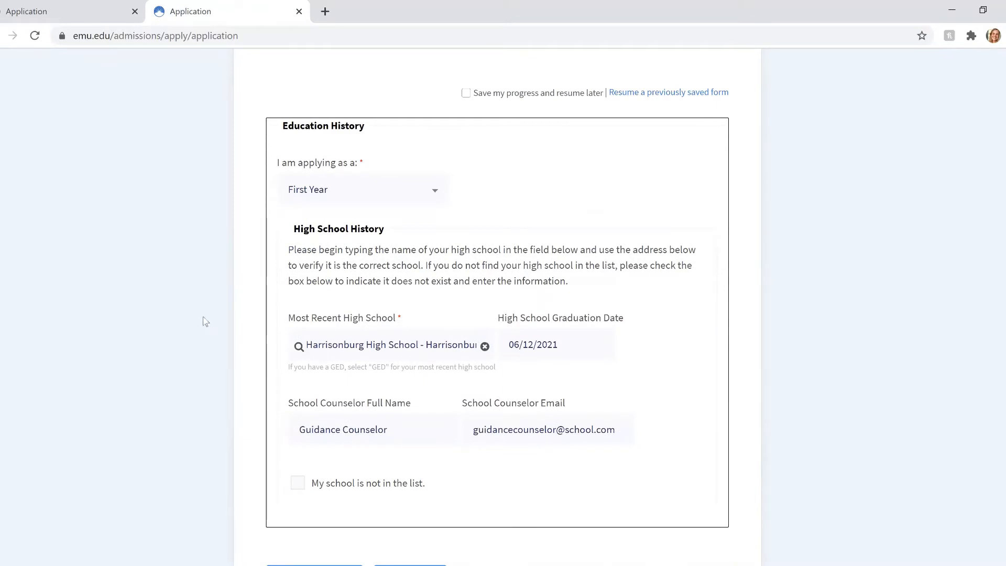
pyautogui.click(315, 191)
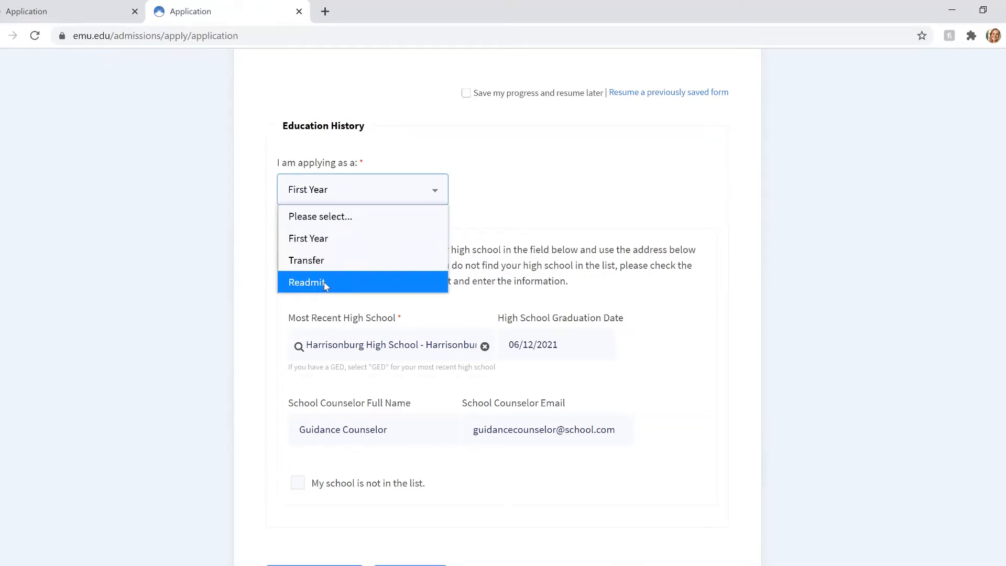
pyautogui.click(318, 247)
# Step: Mark the high school as not in the list to view the manual entry fields, and unmark it again
pyautogui.scroll(-1, 315, 247)
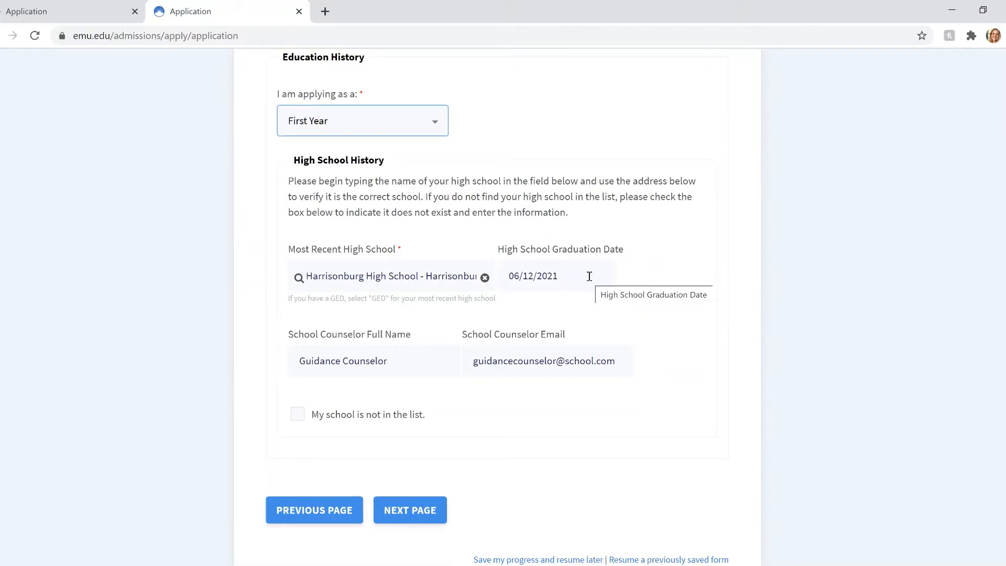
pyautogui.scroll(-2, 553, 345)
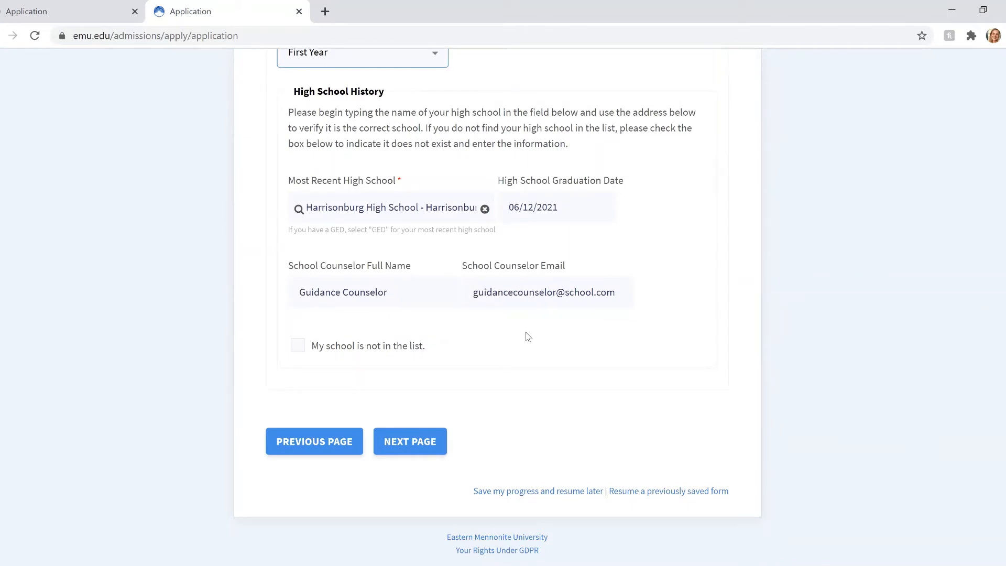
pyautogui.click(298, 350)
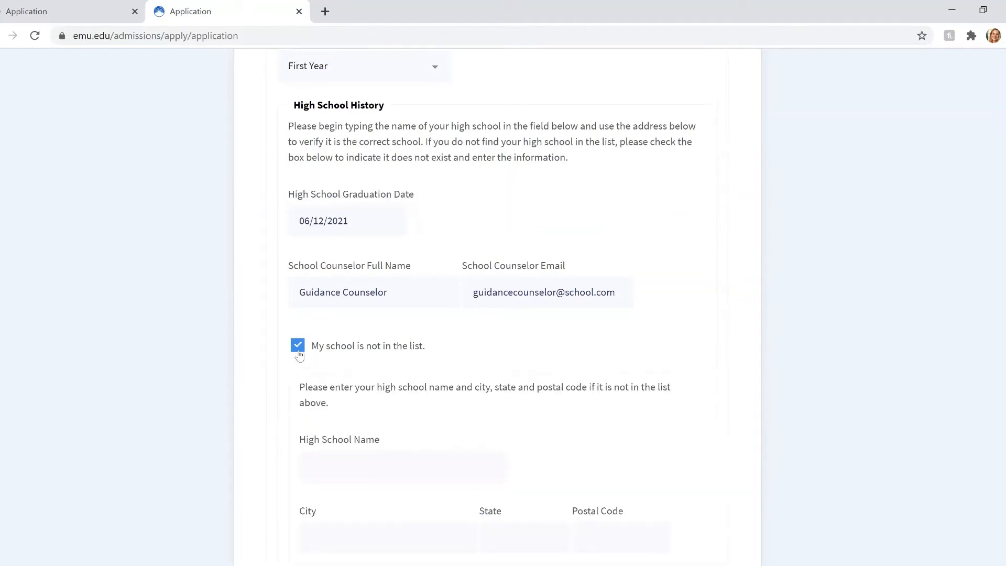
pyautogui.scroll(-2, 377, 430)
pyautogui.scroll(1, 377, 430)
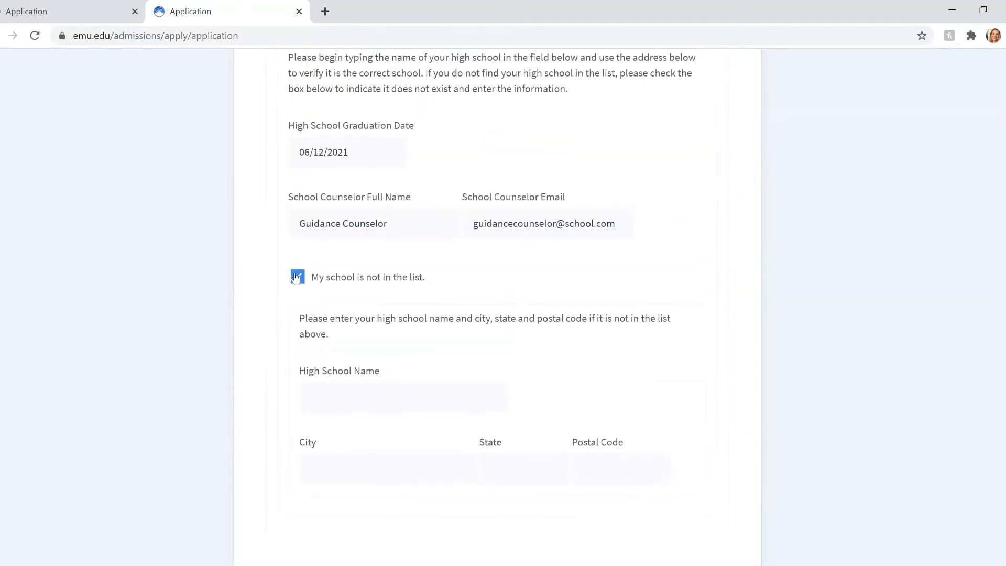
pyautogui.click(297, 278)
# Step: Advance to the Your Plans page and view the available entry terms without changing the selection
pyautogui.click(420, 375)
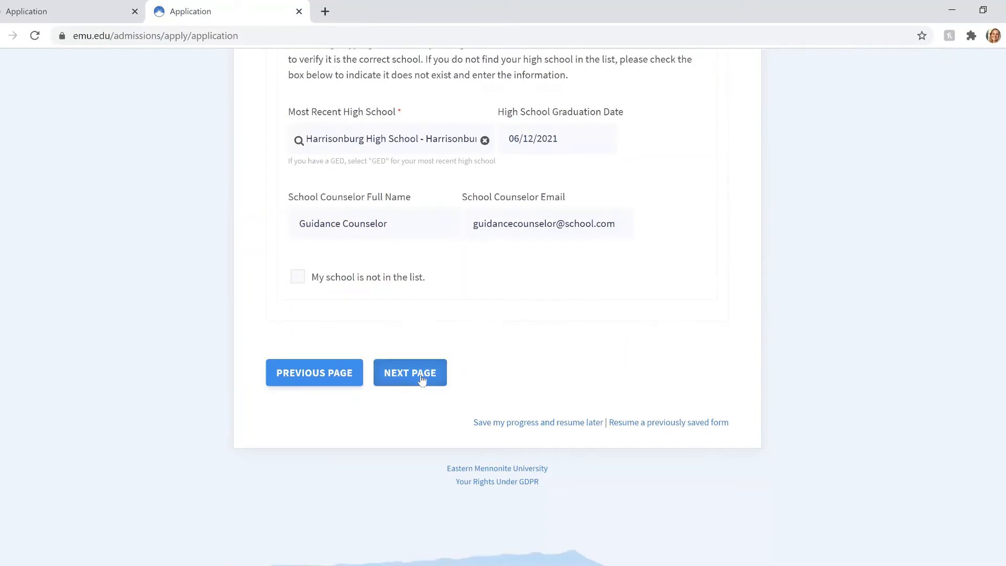
pyautogui.scroll(1, 564, 392)
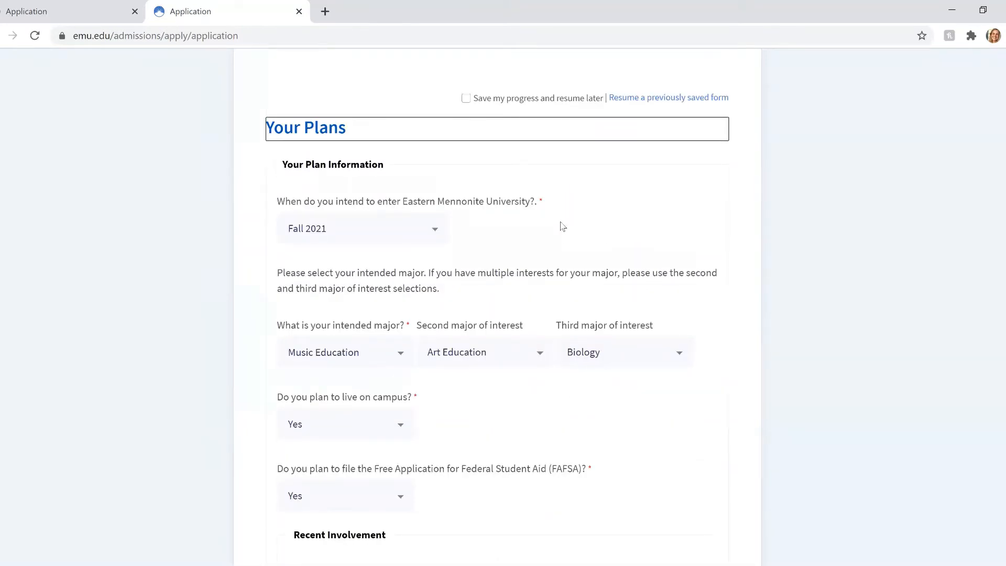
pyautogui.click(394, 230)
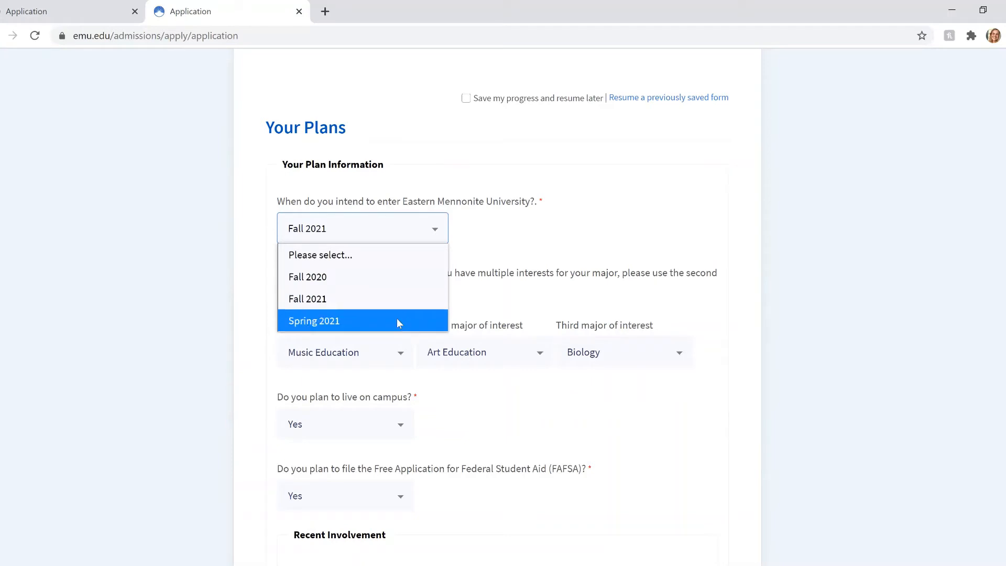
pyautogui.click(551, 261)
# Step: Set the intended major on the Your Plans page to Undecided
pyautogui.scroll(-1, 551, 261)
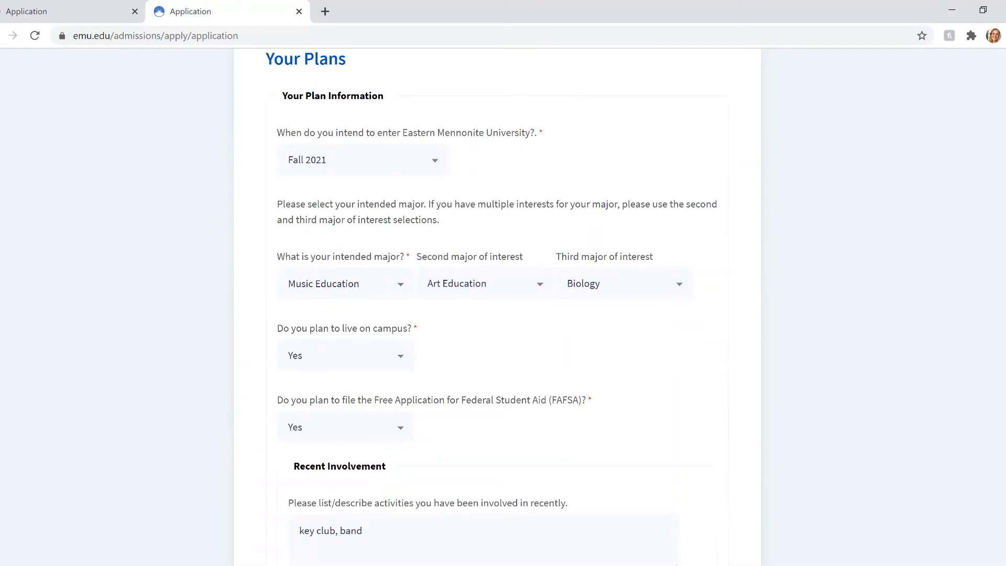
pyautogui.scroll(-1, 961, 323)
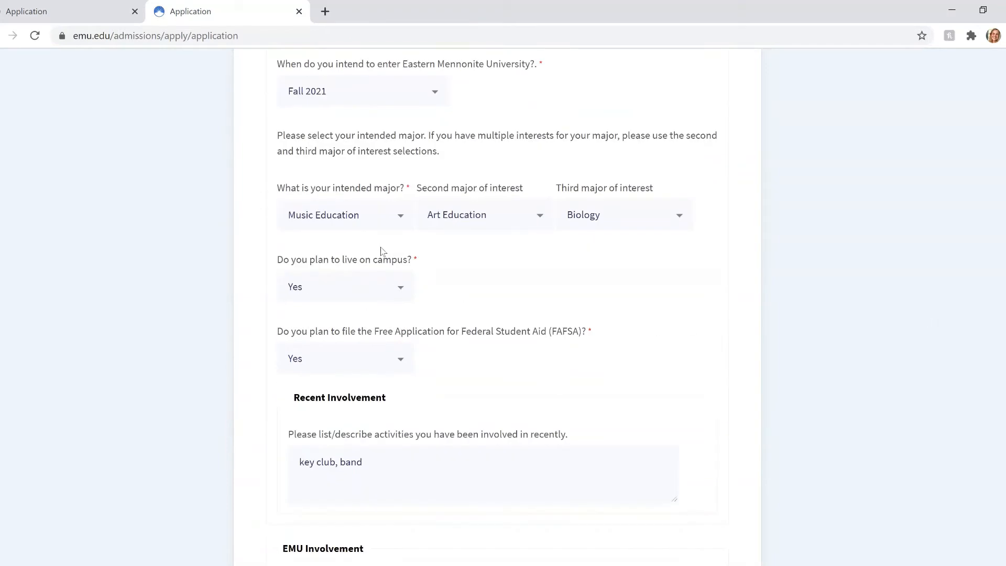
pyautogui.click(358, 223)
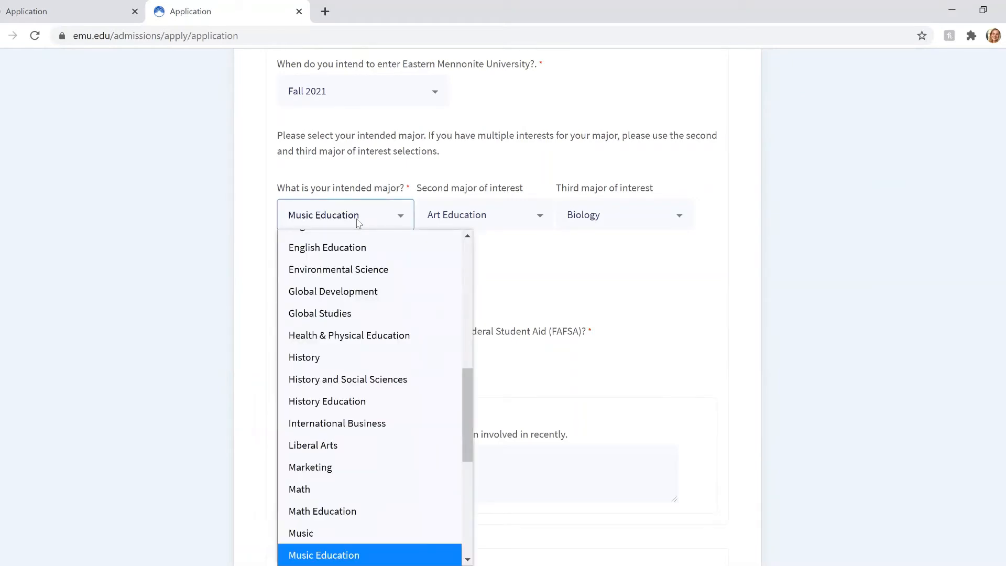
pyautogui.press('u')
pyautogui.scroll(-1, 382, 513)
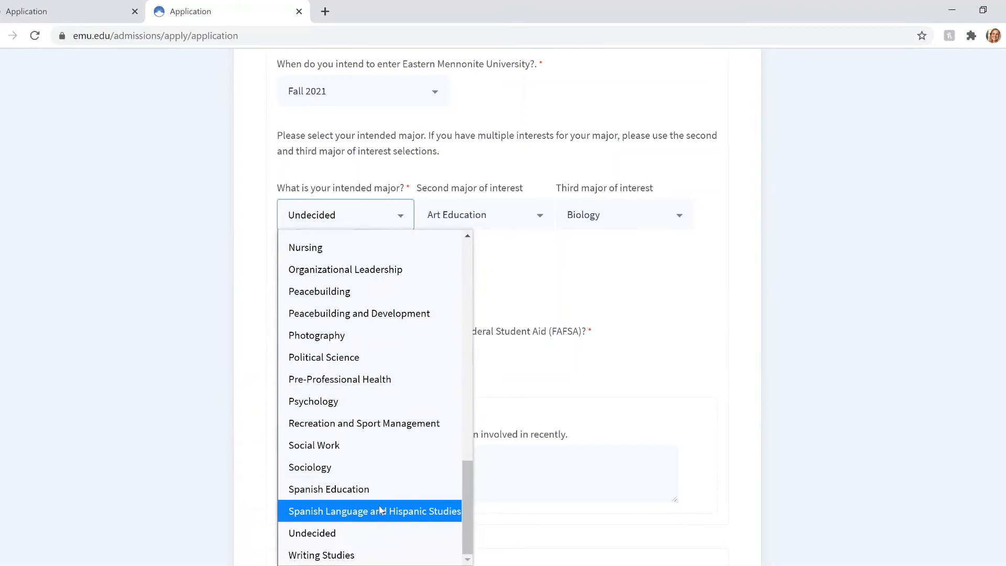
pyautogui.click(372, 533)
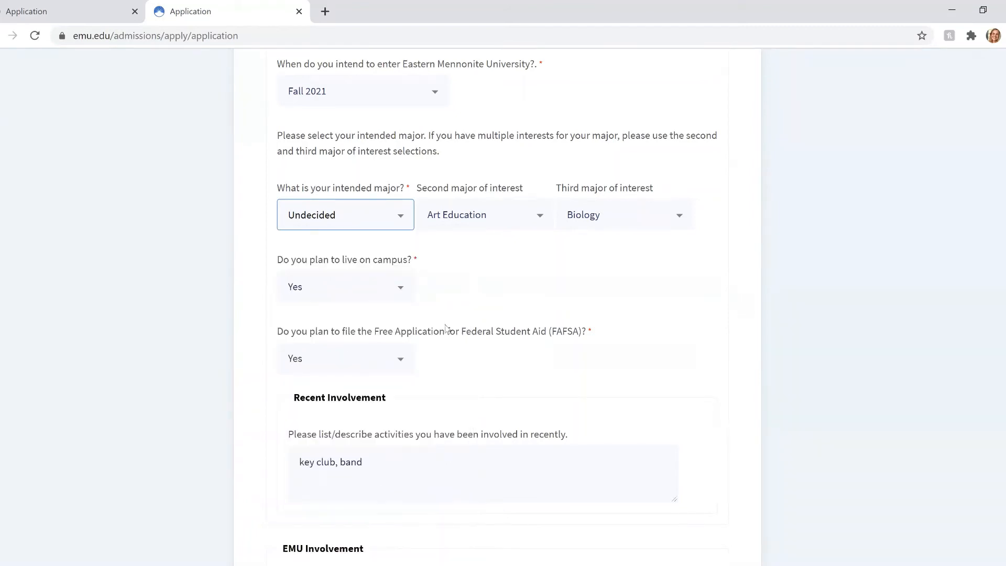
# Step: View the choices for living on campus without changing the answer, and answer Yes to filing the FAFSA
pyautogui.click(400, 286)
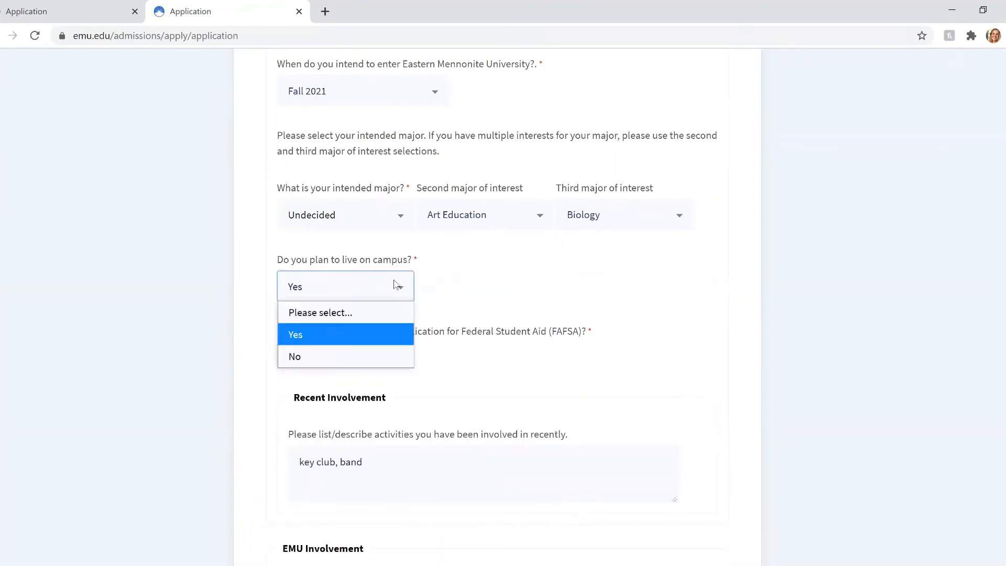
pyautogui.click(449, 297)
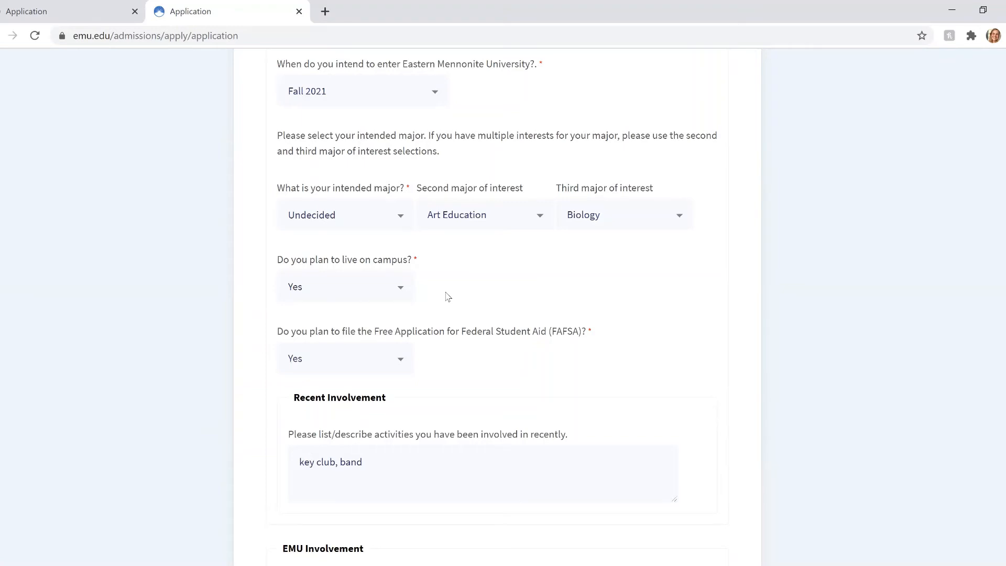
pyautogui.scroll(-3, 448, 296)
pyautogui.click(367, 215)
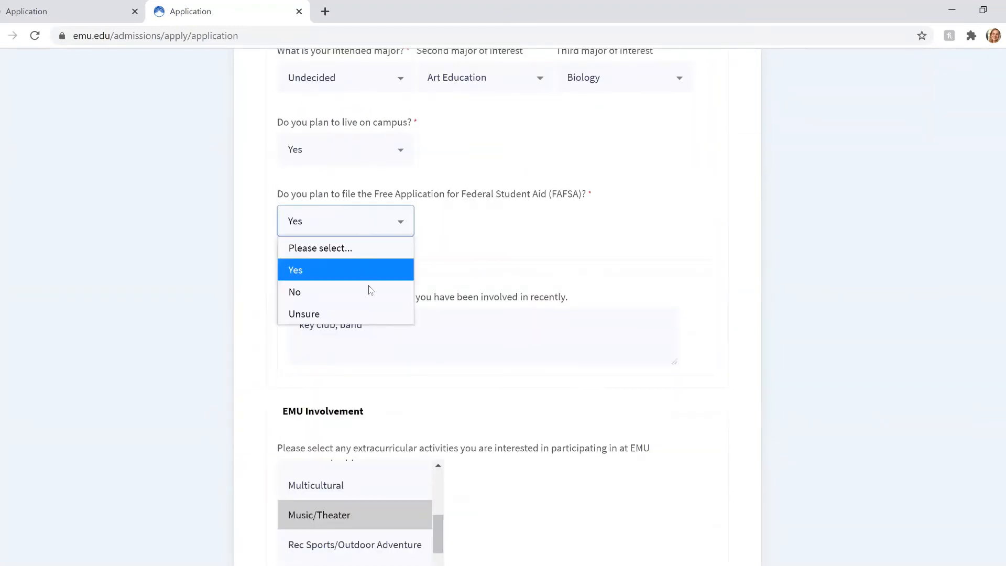
pyautogui.click(376, 274)
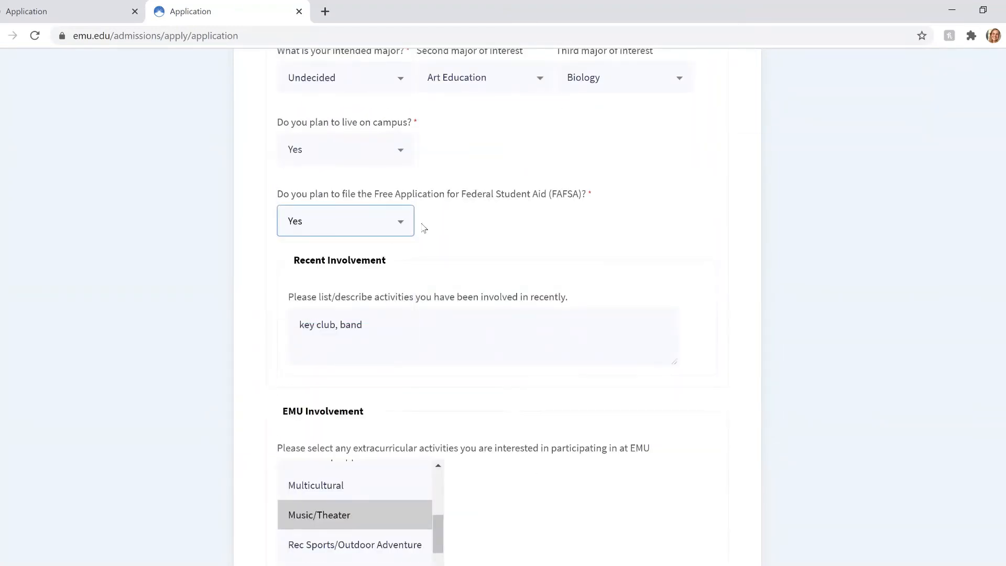
# Step: Look through the extracurricular activity options under EMU Involvement and advance to the Your Family page
pyautogui.scroll(-3, 469, 226)
pyautogui.scroll(-1, 469, 223)
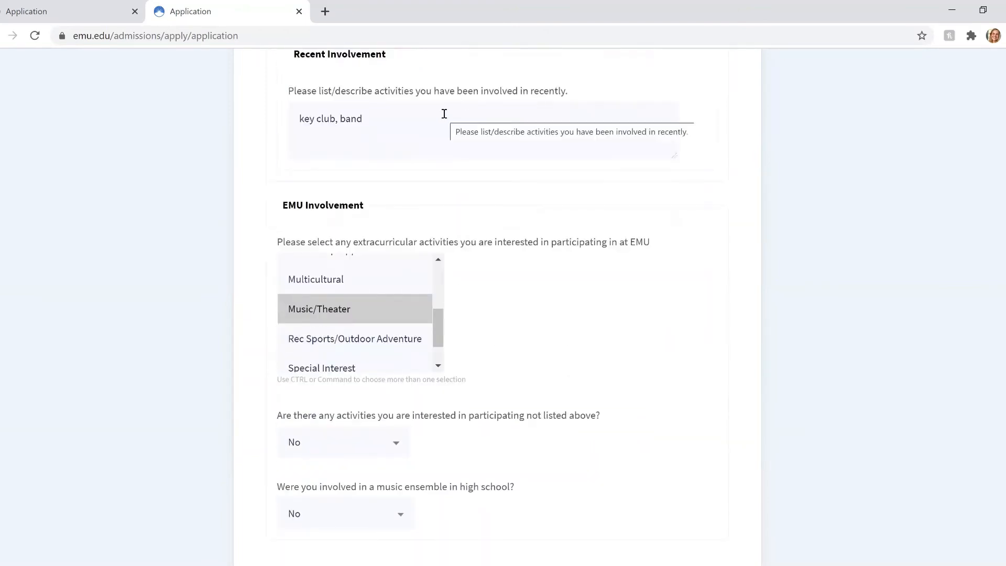
pyautogui.scroll(-2, 472, 114)
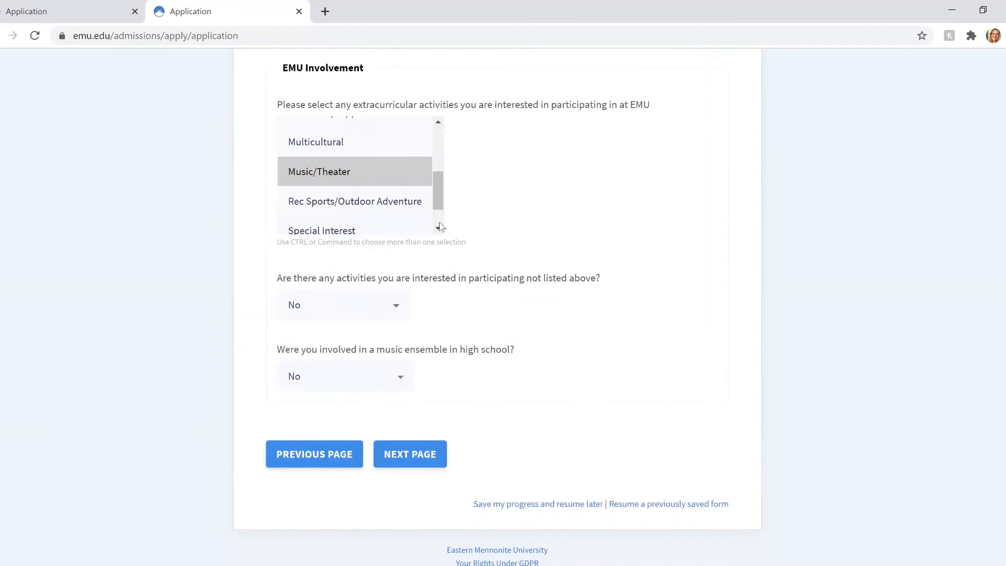
pyautogui.scroll(3, 367, 212)
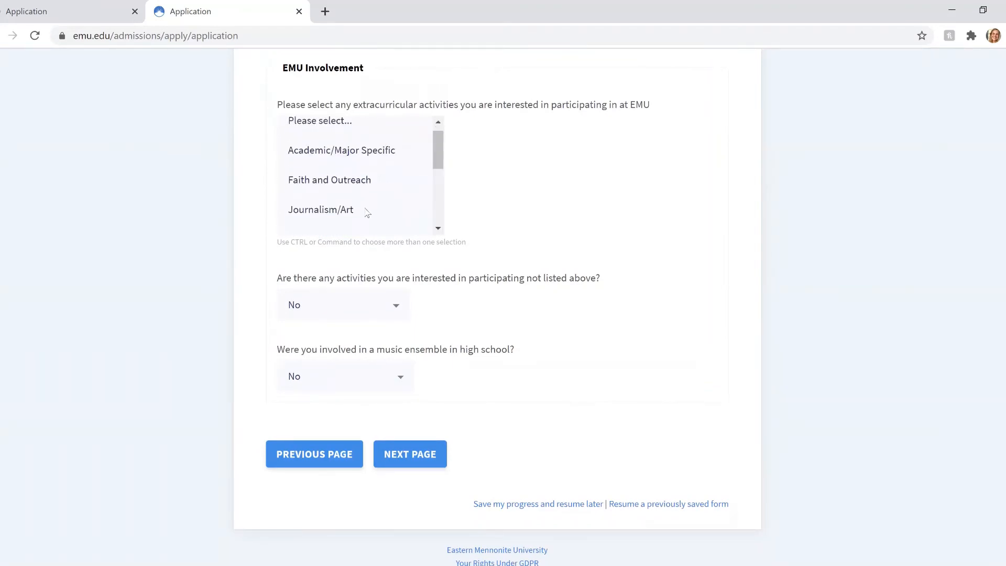
pyautogui.scroll(-4, 368, 211)
pyautogui.scroll(3, 368, 209)
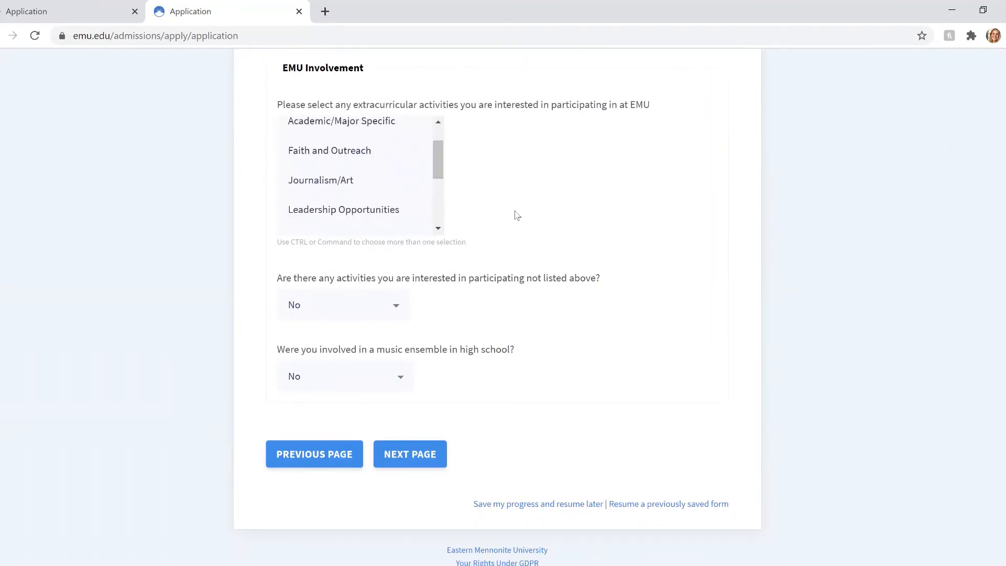
pyautogui.scroll(1, 518, 215)
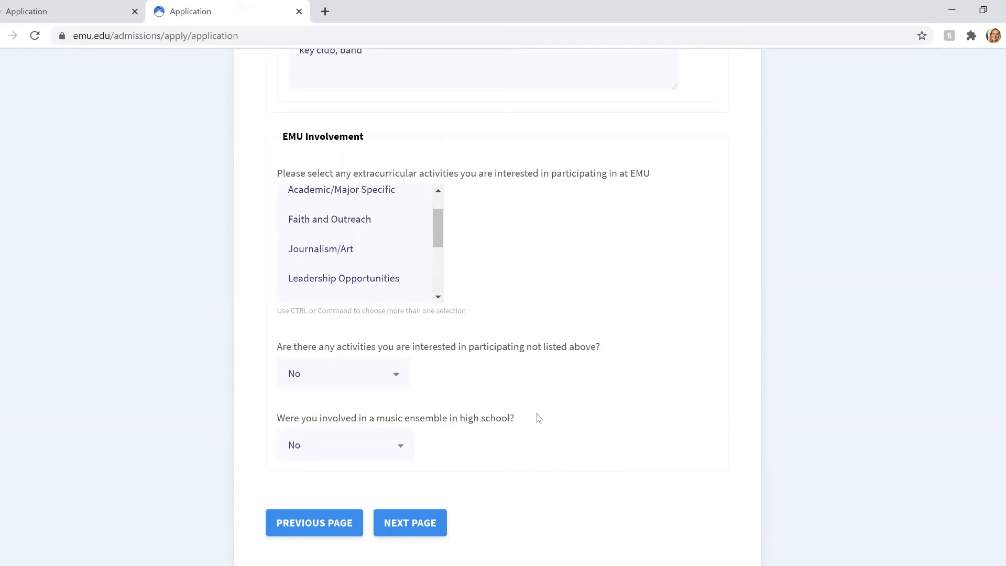
pyautogui.click(432, 536)
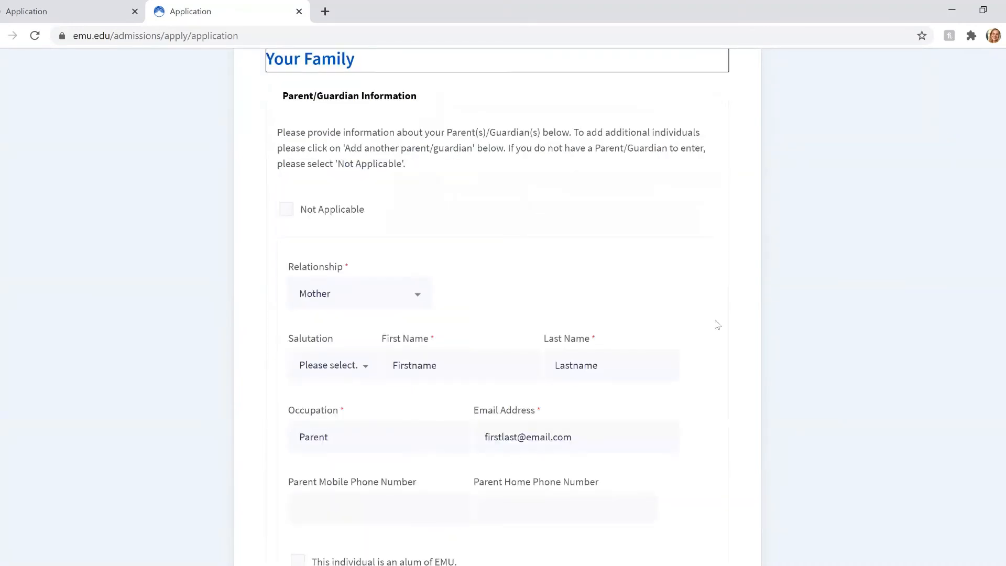
# Step: Review the parent/guardian fields, switch the same mailing address answer to No to view the address fields, and set it back to Yes
pyautogui.scroll(-1, 718, 325)
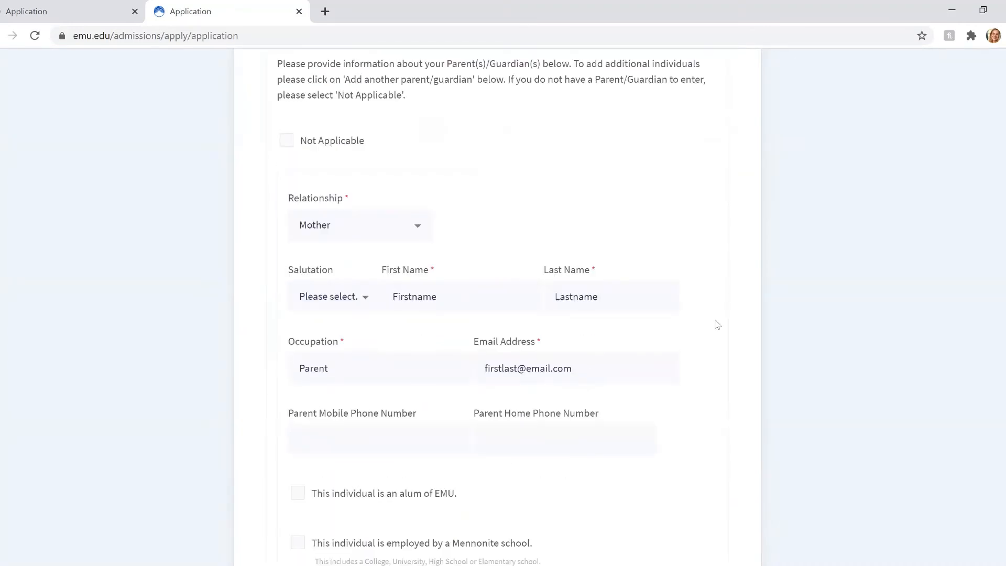
pyautogui.scroll(-1, 718, 325)
pyautogui.scroll(1, 718, 325)
pyautogui.scroll(-3, 718, 325)
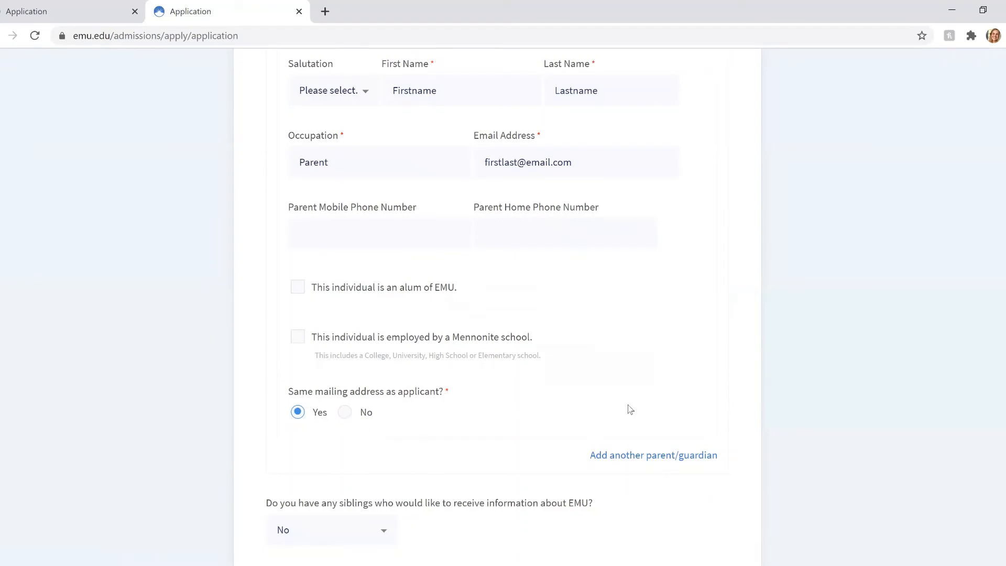
pyautogui.scroll(-3, 632, 406)
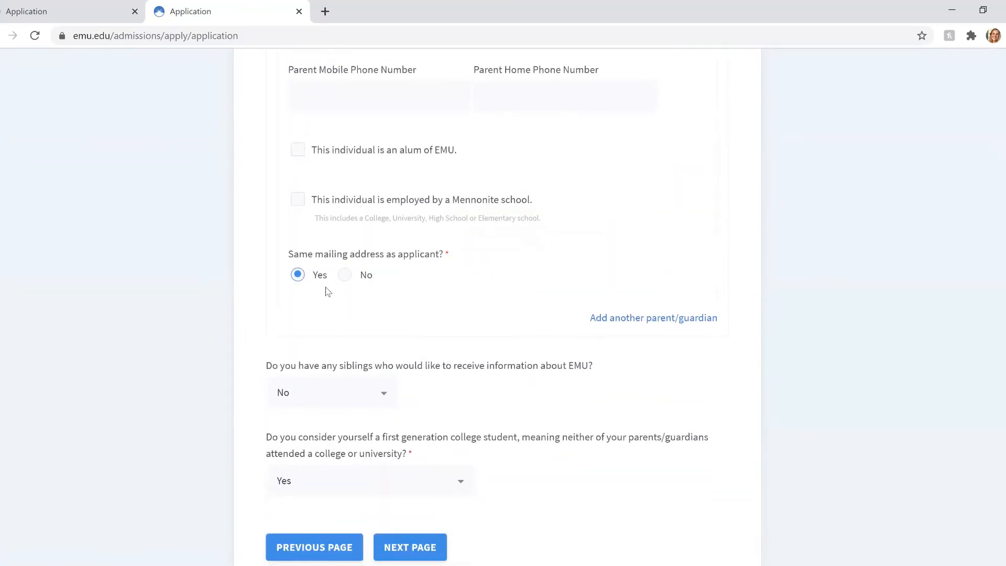
pyautogui.click(346, 276)
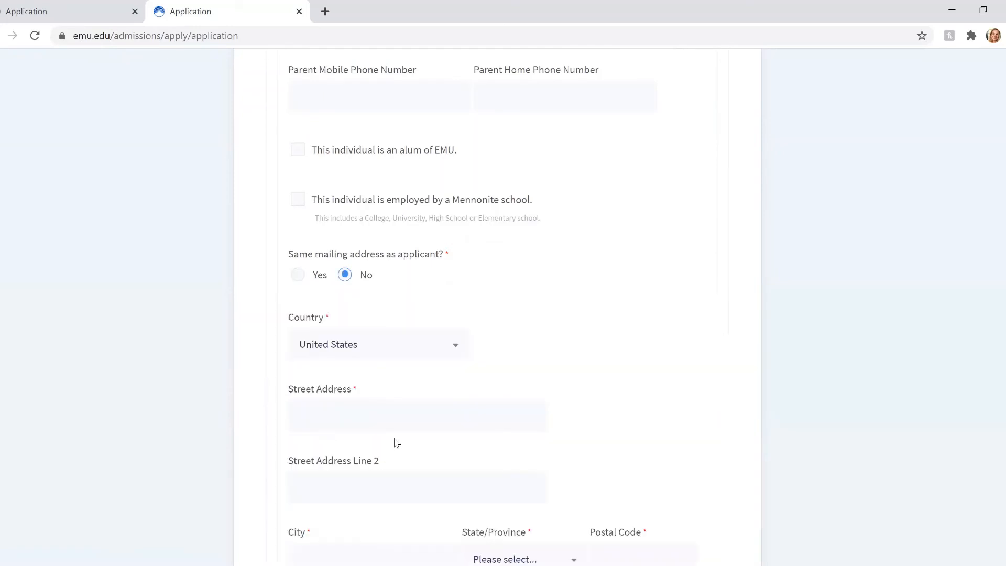
pyautogui.click(297, 278)
# Step: Answer No to having siblings who would like EMU information and advance to the Almost Done page
pyautogui.scroll(-3, 504, 279)
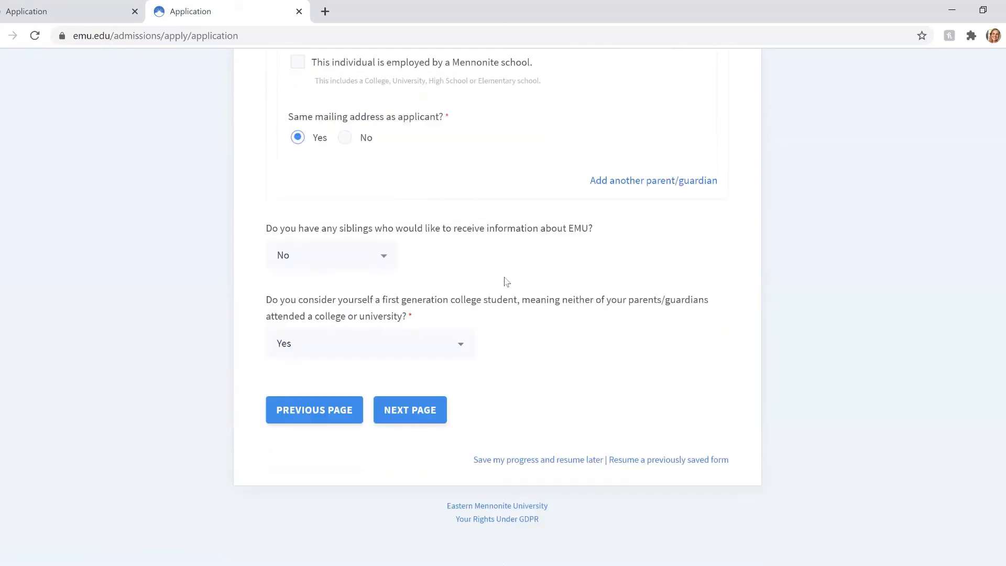
pyautogui.click(359, 254)
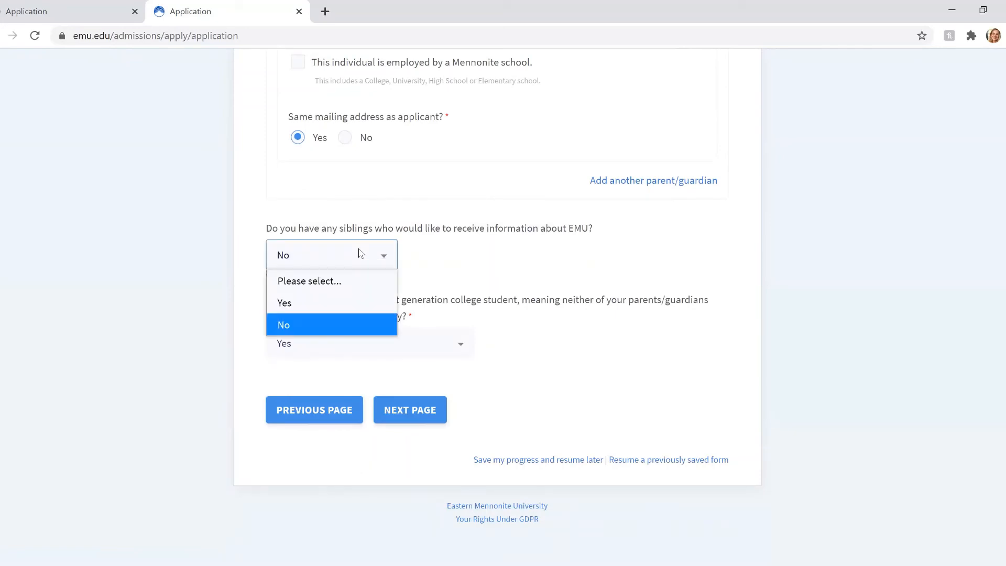
pyautogui.click(345, 334)
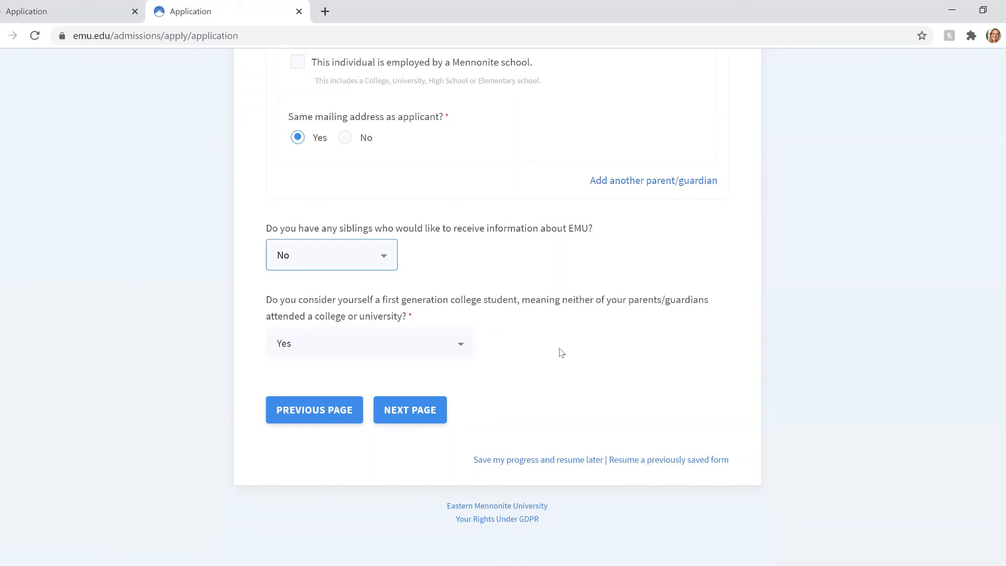
pyautogui.click(413, 414)
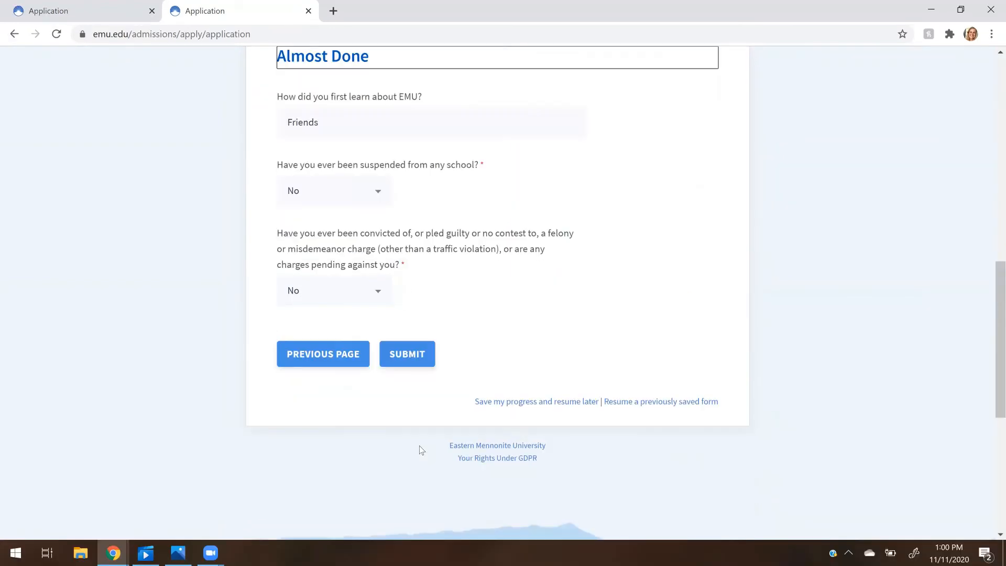
# Step: Switch the school suspension answer to Yes to view the explanation field, and set it back to No
pyautogui.scroll(1, 484, 429)
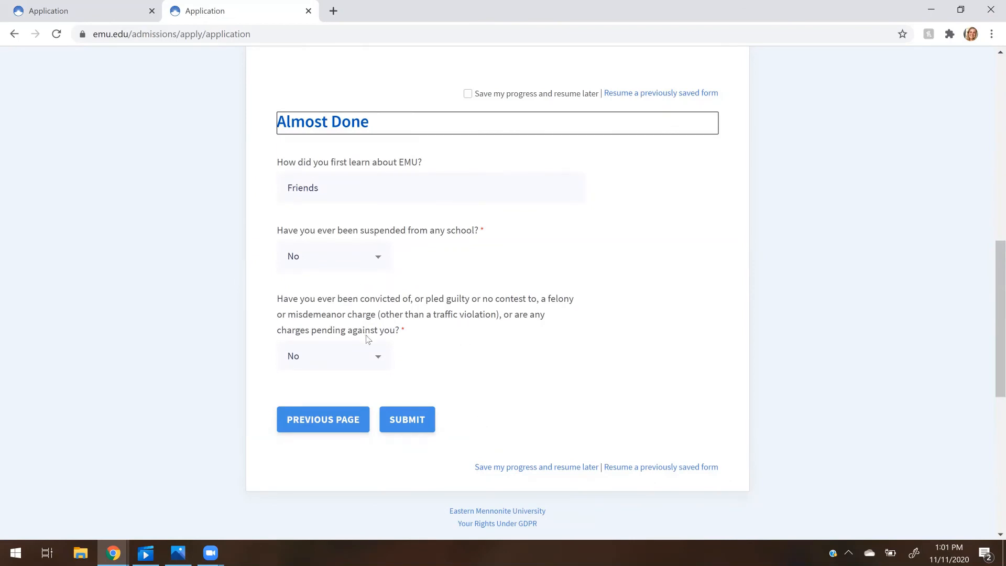
pyautogui.click(346, 258)
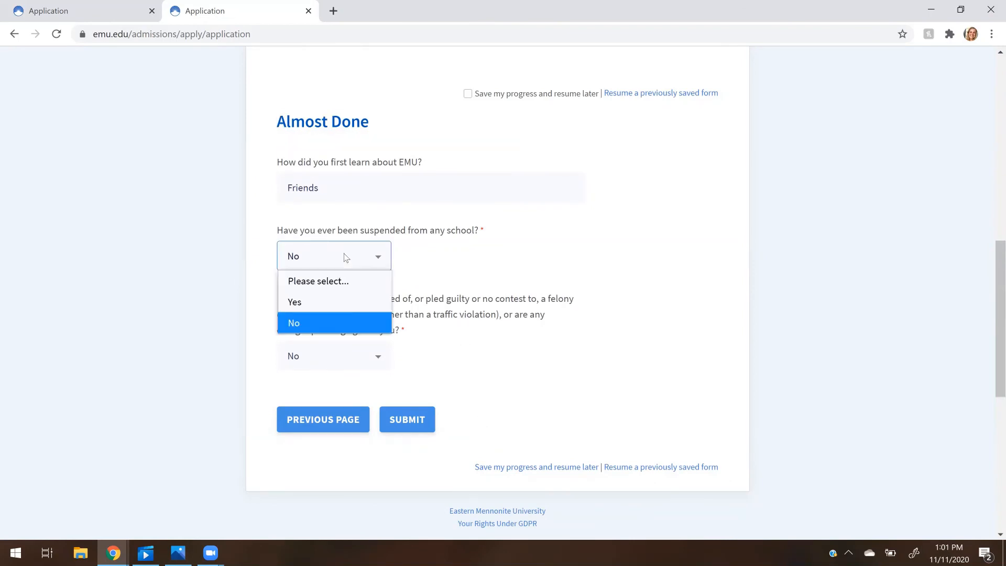
pyautogui.click(359, 309)
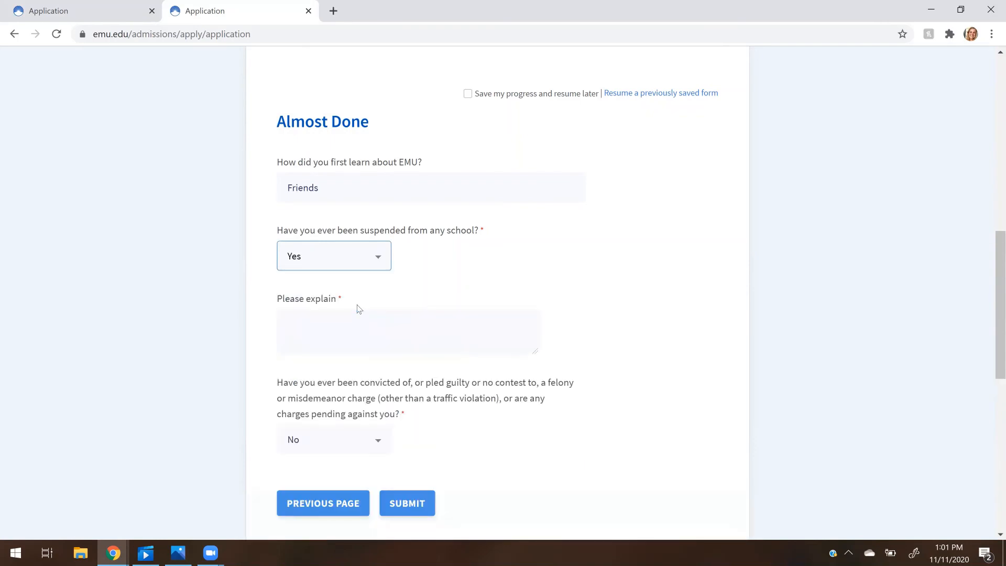
pyautogui.click(372, 268)
pyautogui.click(388, 321)
# Step: Submit the application and review the Next Steps on the Thank You page
pyautogui.scroll(-1, 497, 292)
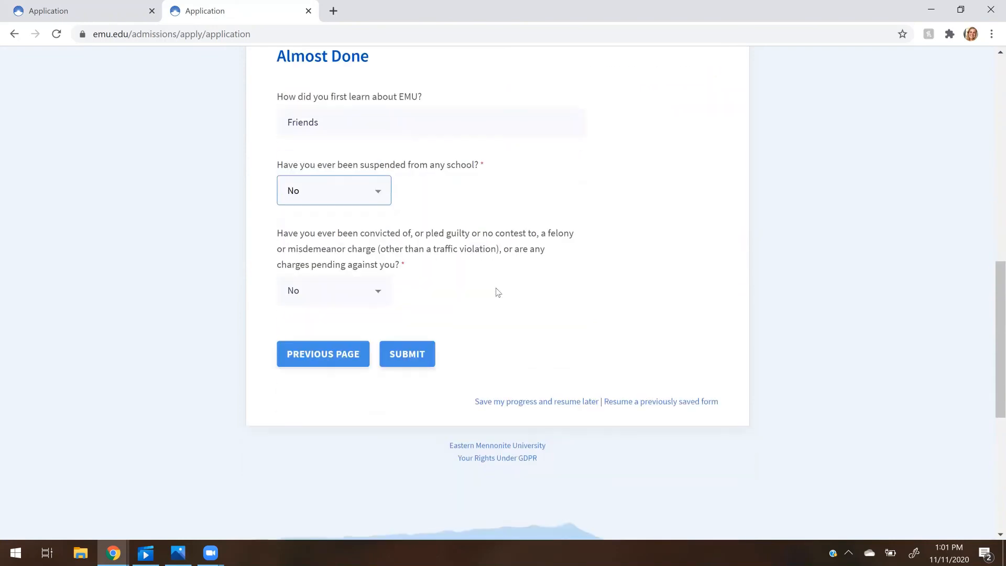
pyautogui.click(418, 357)
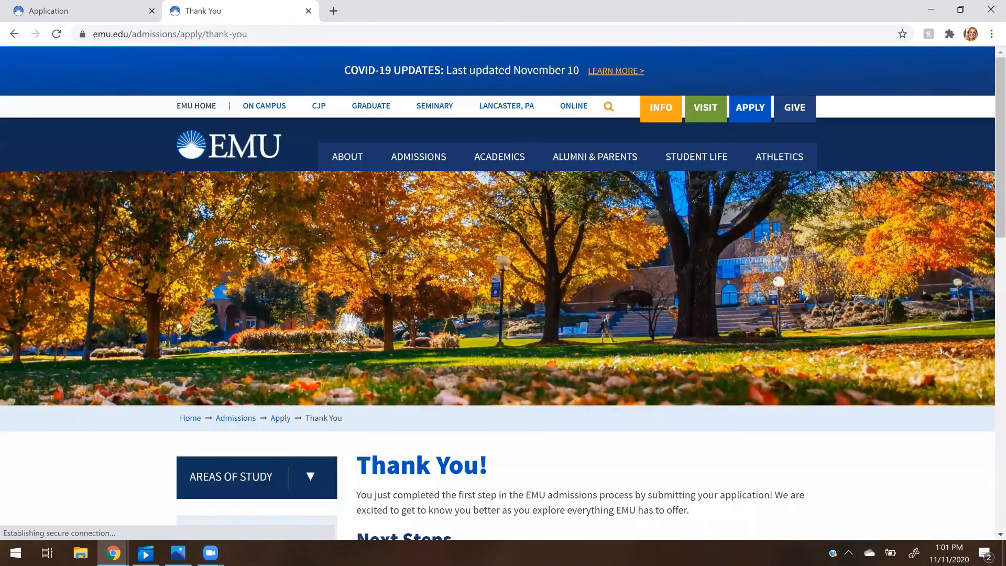
pyautogui.scroll(-1, 485, 297)
pyautogui.scroll(-3, 484, 297)
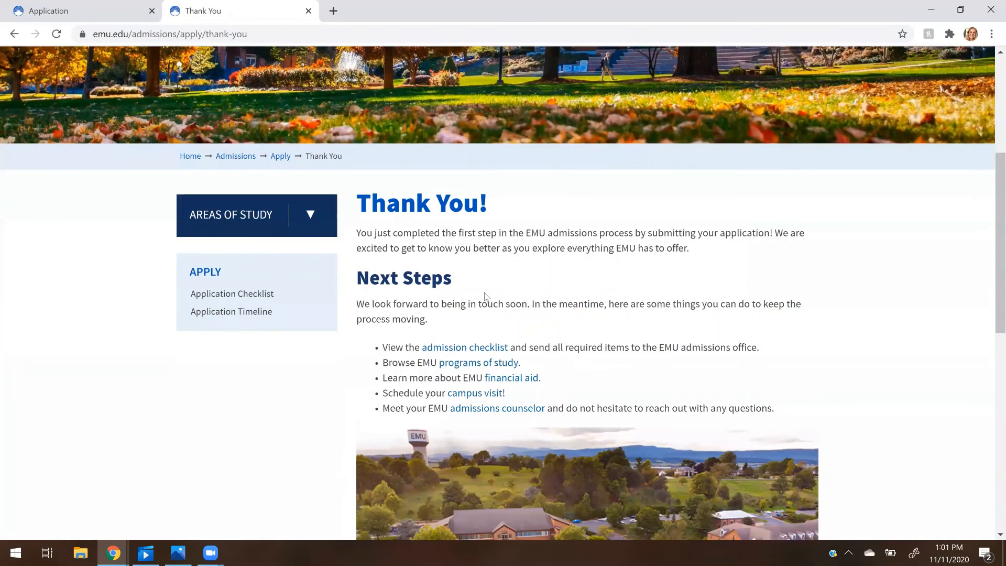